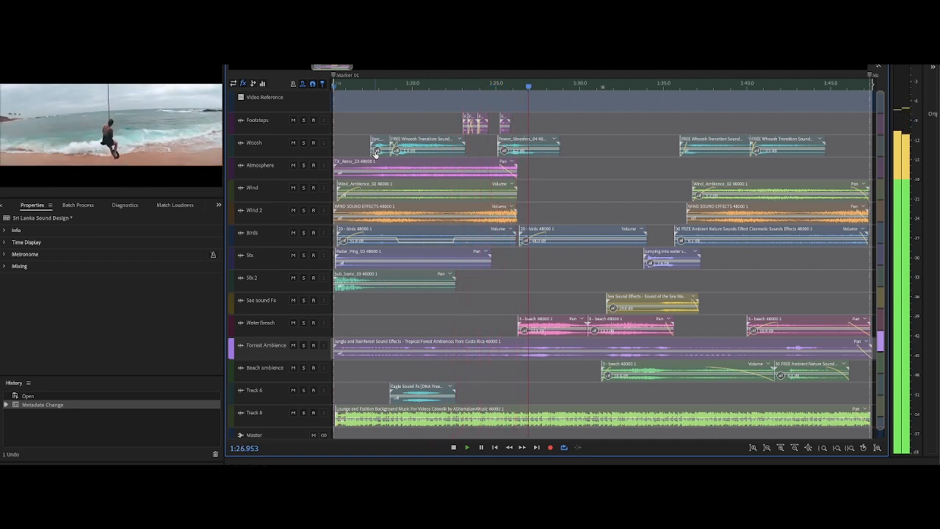
- Stop playback and review the track names from Footsteps down to Sfx 2
key("space")
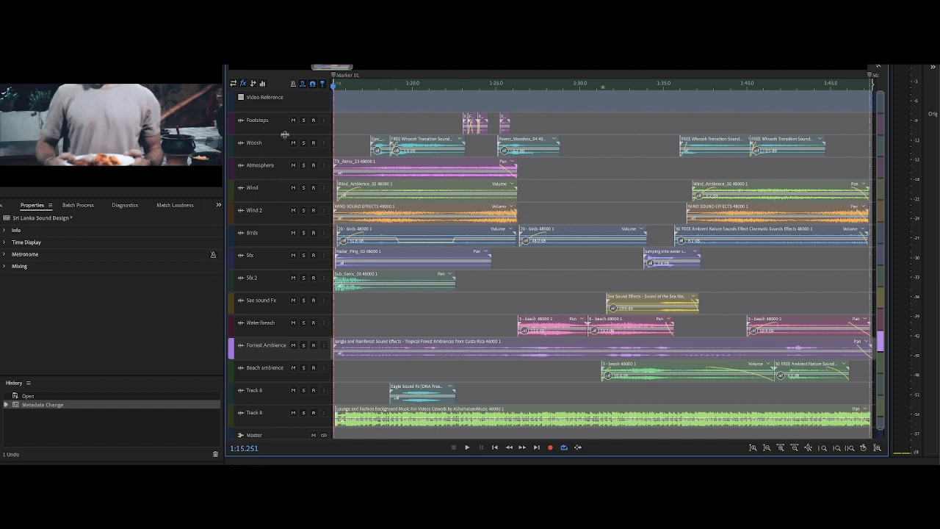
left_click(265, 121)
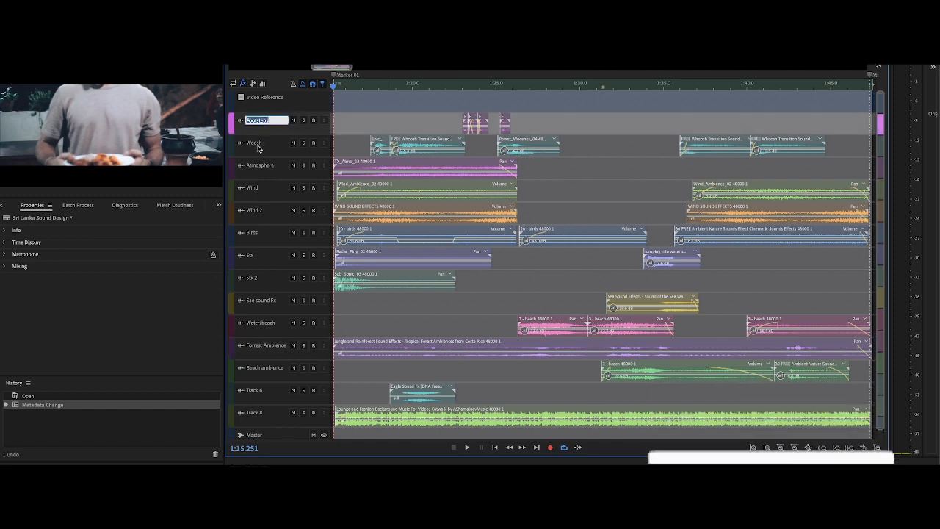
left_click(259, 144)
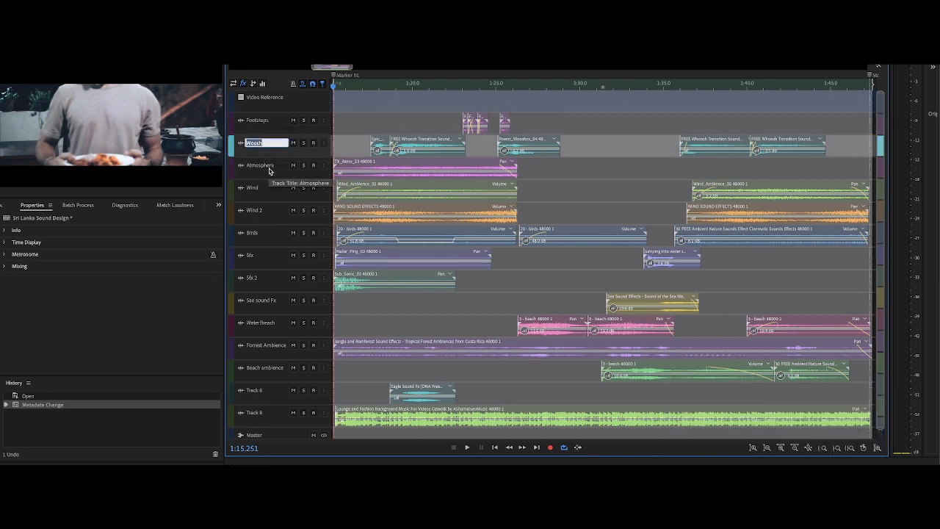
left_click(270, 170)
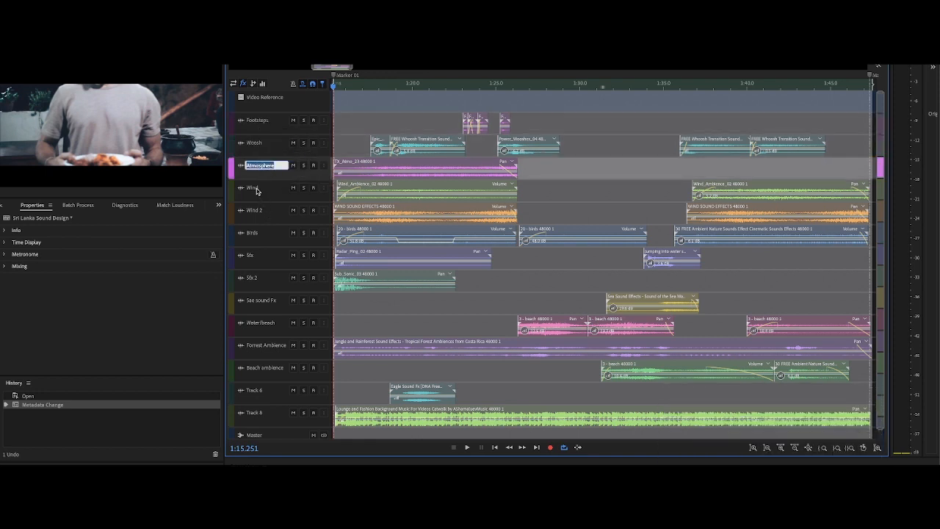
left_click(257, 190)
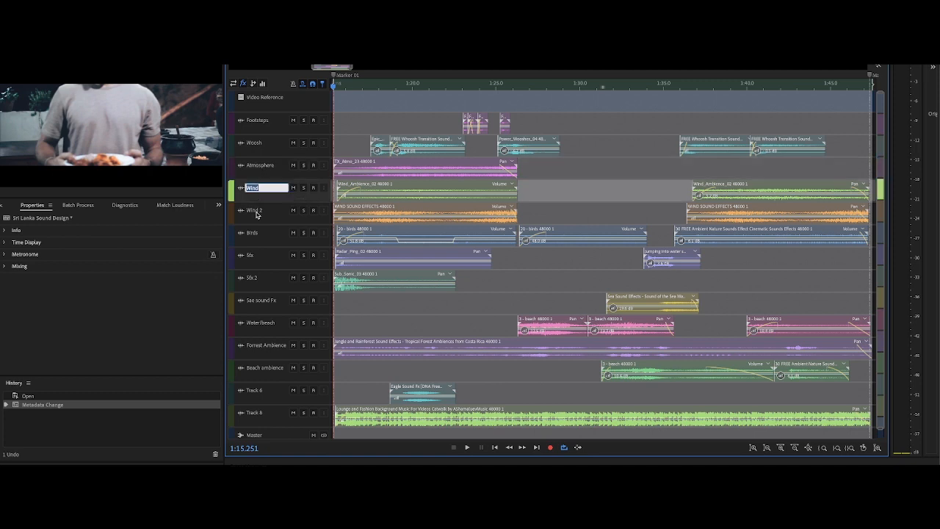
left_click(256, 213)
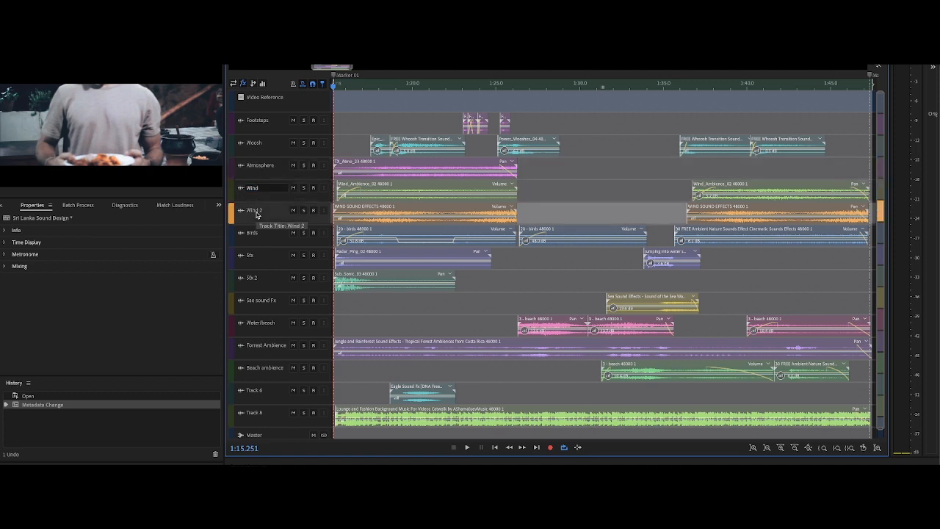
left_click(254, 235)
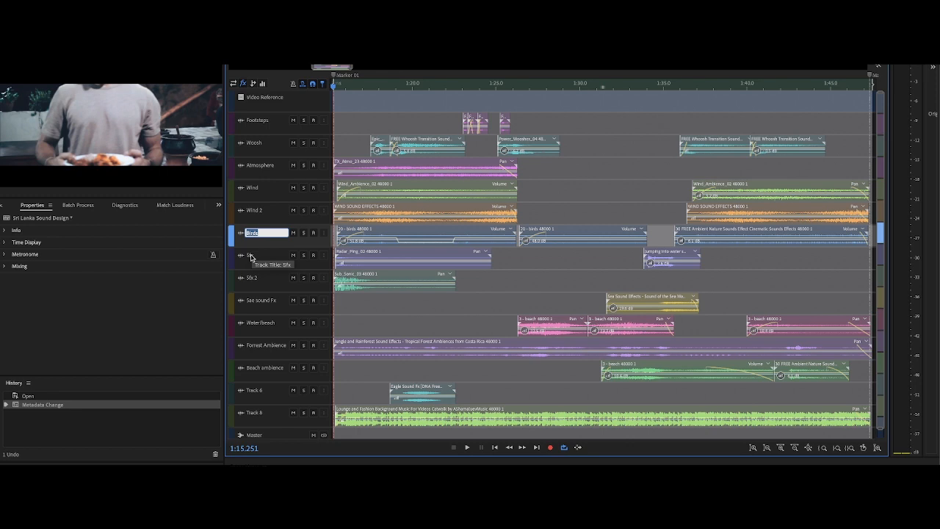
left_click(251, 256)
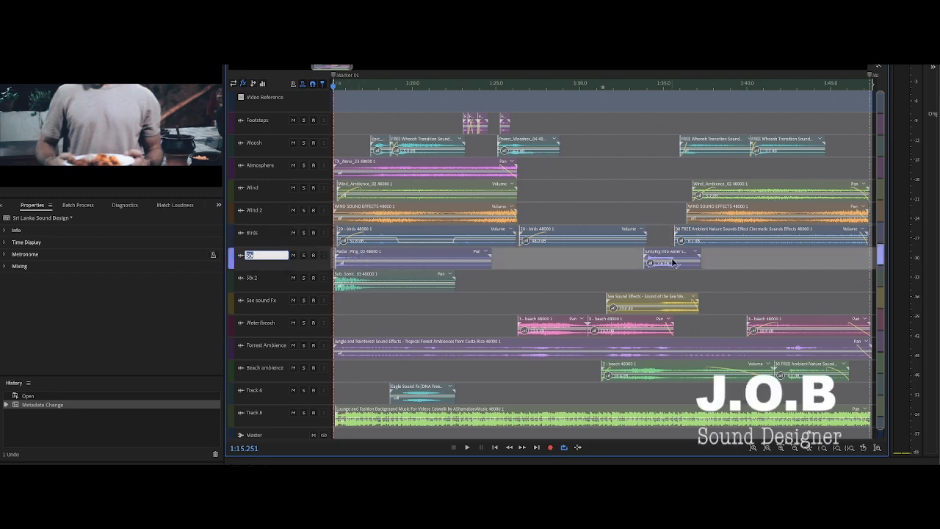
left_click(255, 279)
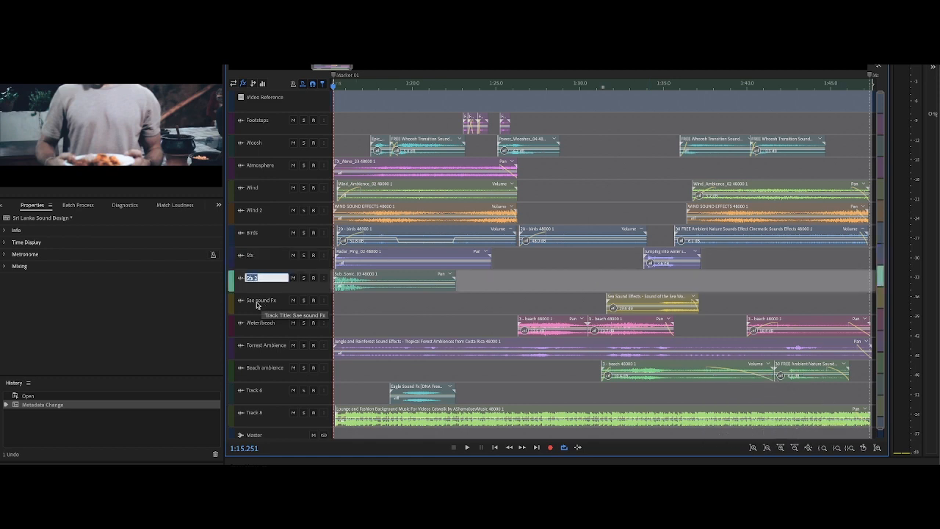
- Correct the misspelled name of the Sae sound Fx track to "Sea sound Fx"
left_click(250, 302)
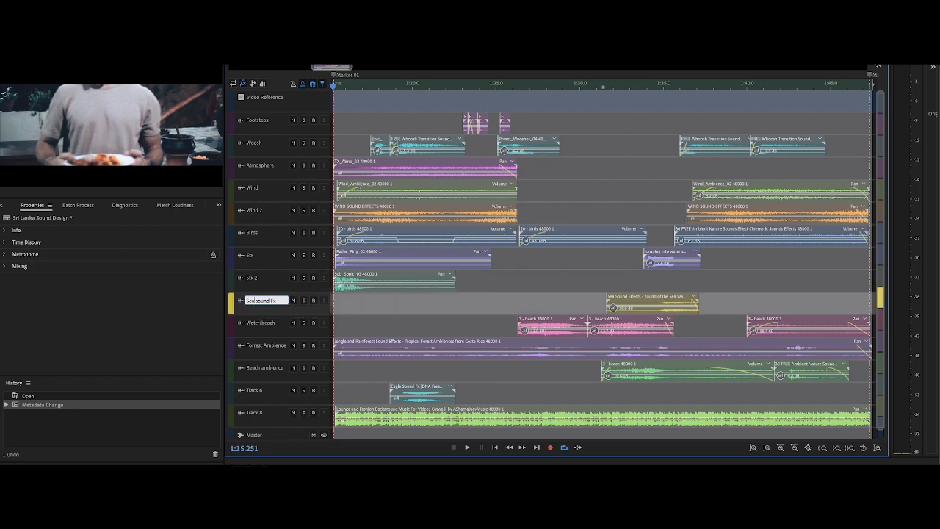
type("Sea sound Fx")
key("Return")
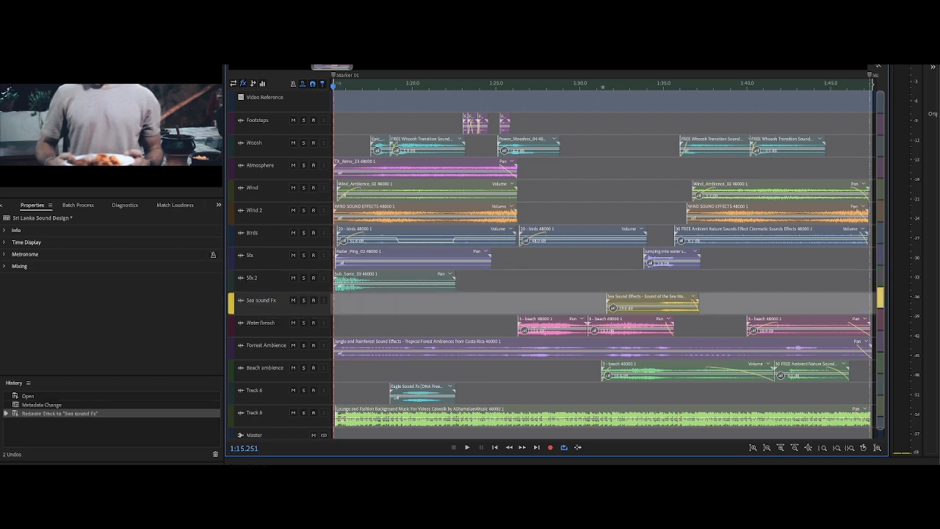
- Check the names of the water and ambience tracks, and rename Track 6 as "Eagle"
left_click(257, 307)
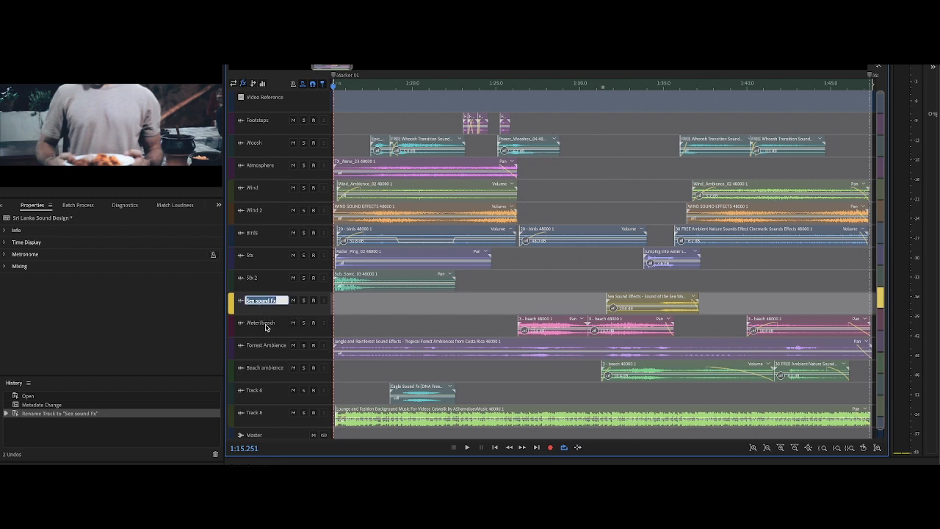
left_click(266, 328)
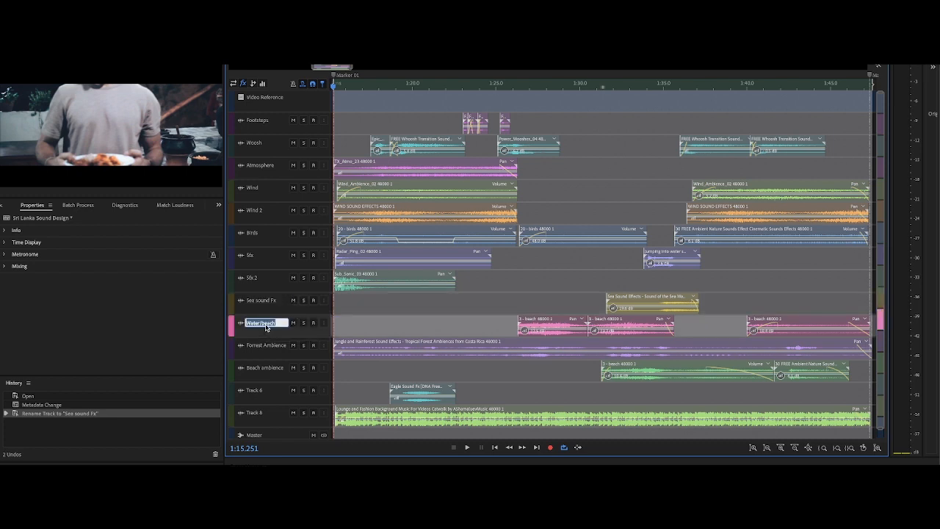
left_click(264, 346)
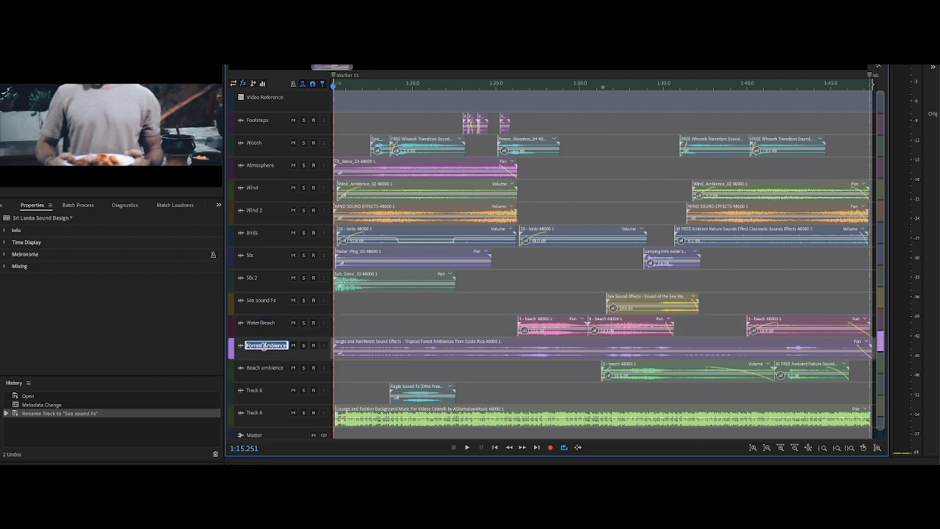
left_click(259, 368)
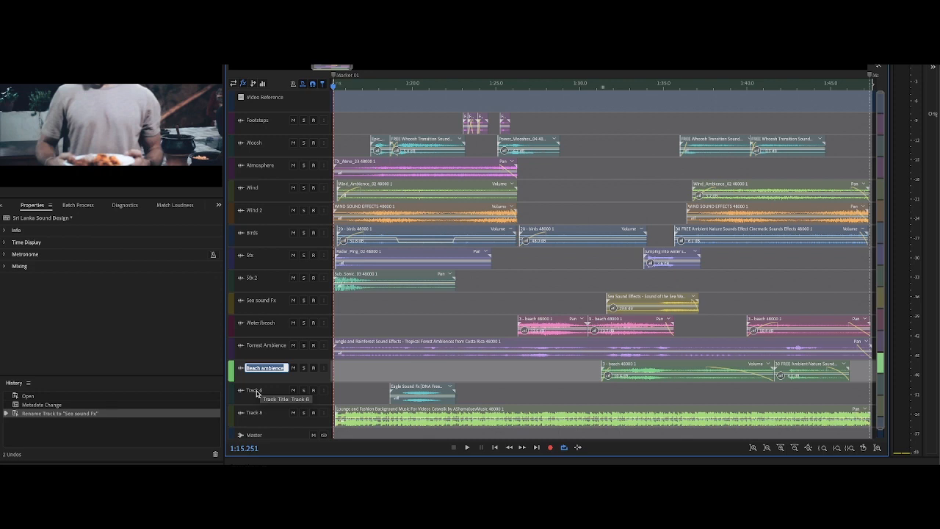
left_click(257, 392)
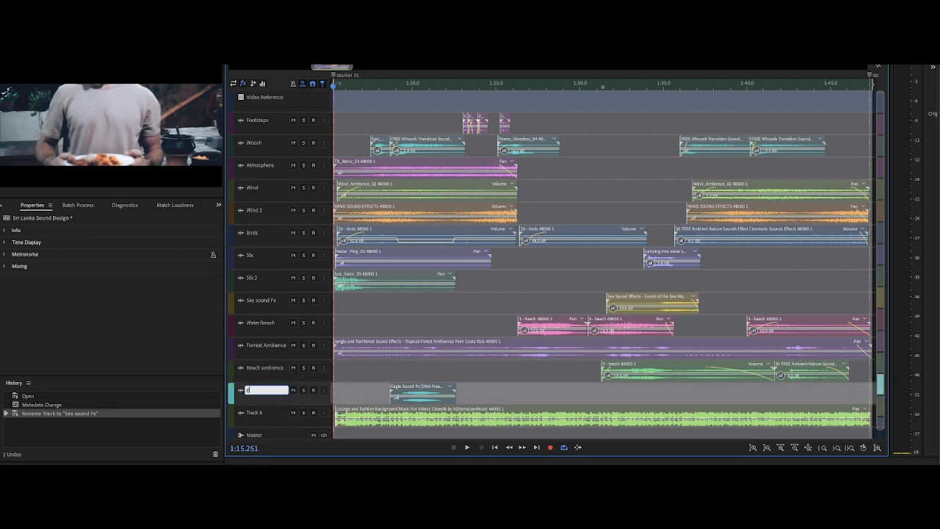
key("Return")
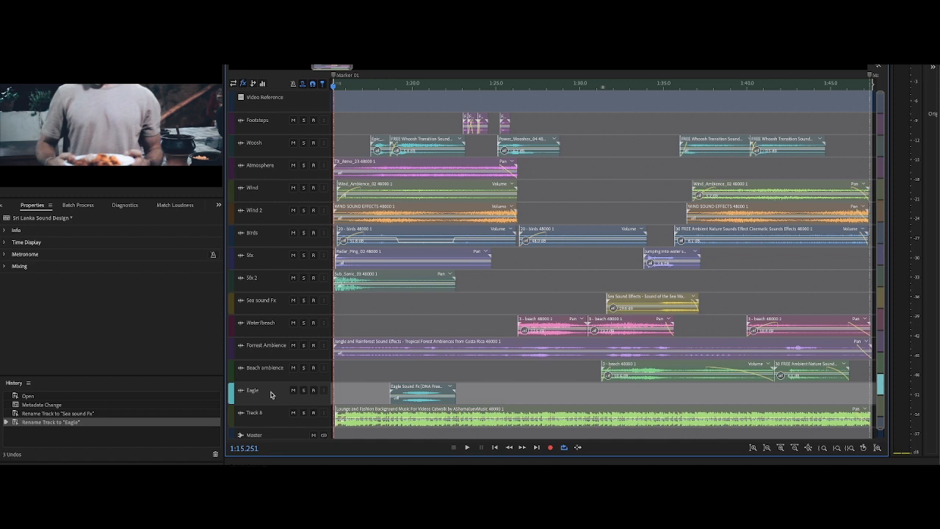
- Solo the Forrest Ambience track and listen to it from the start of the marked section
scroll(267, 412, "down", 3)
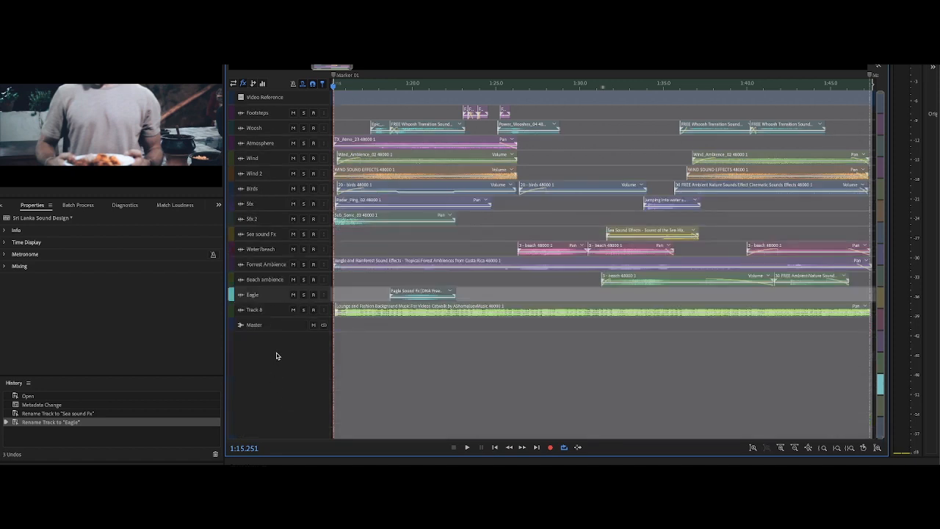
scroll(279, 348, "up", 3)
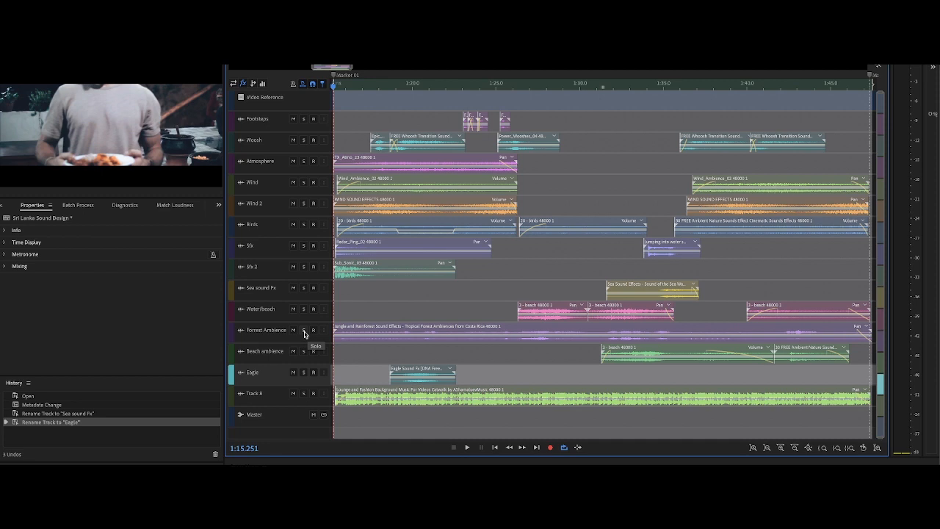
scroll(382, 355, "right", 1)
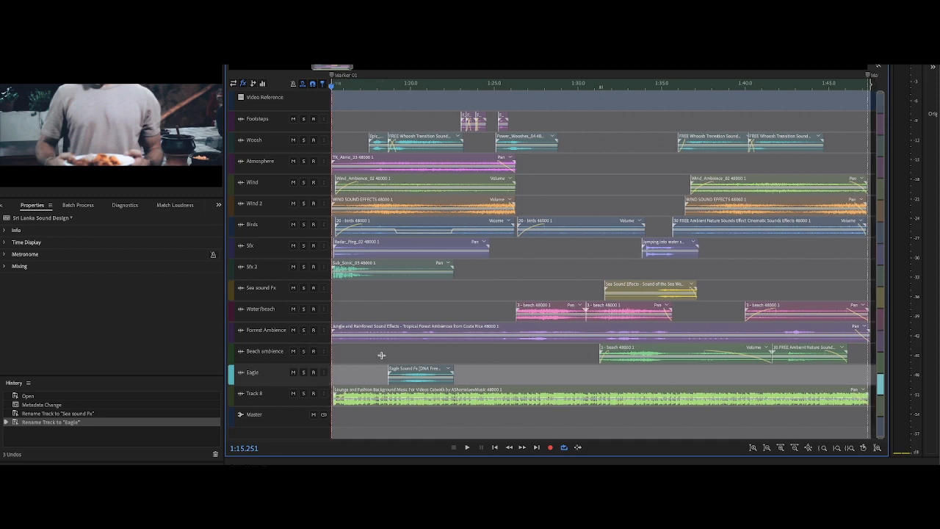
left_click(303, 330)
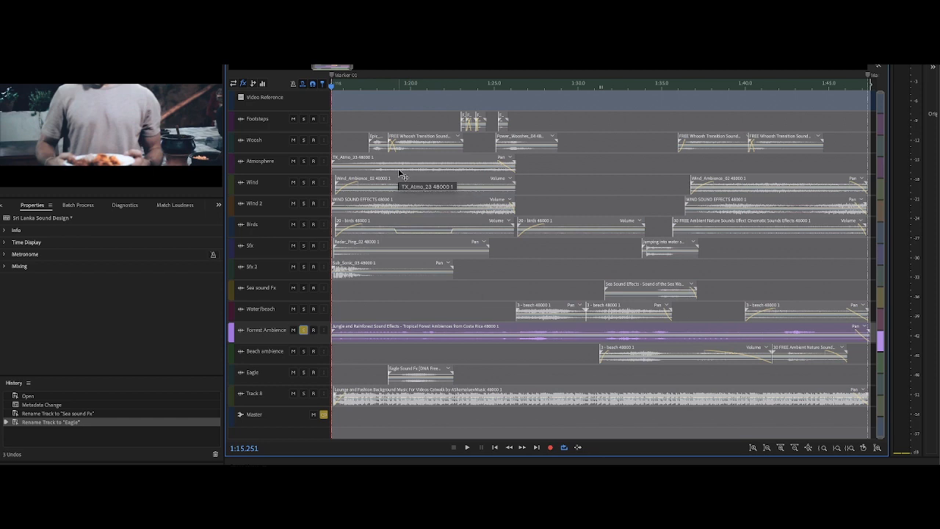
key("space")
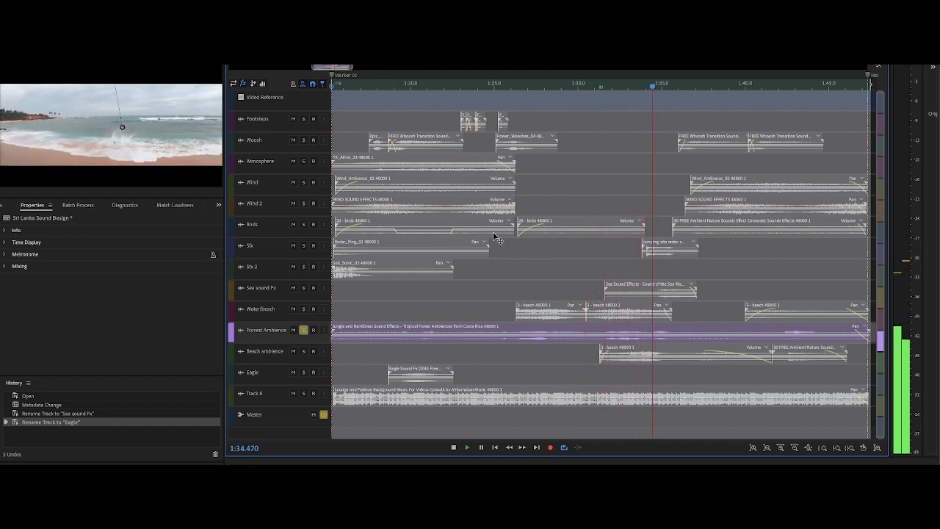
key("space")
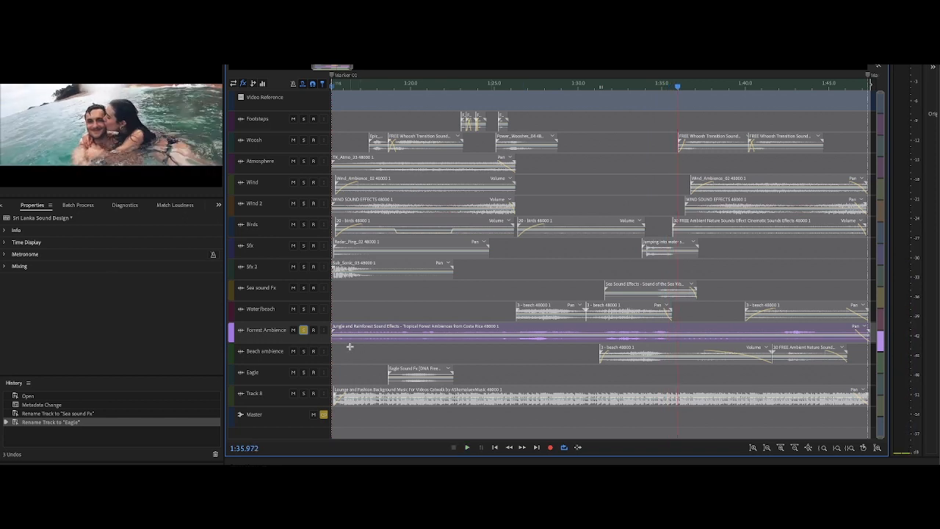
- Switch the solo from Forrest Ambience to Beach ambience and listen from just before its first clip
left_click(303, 352)
left_click(303, 329)
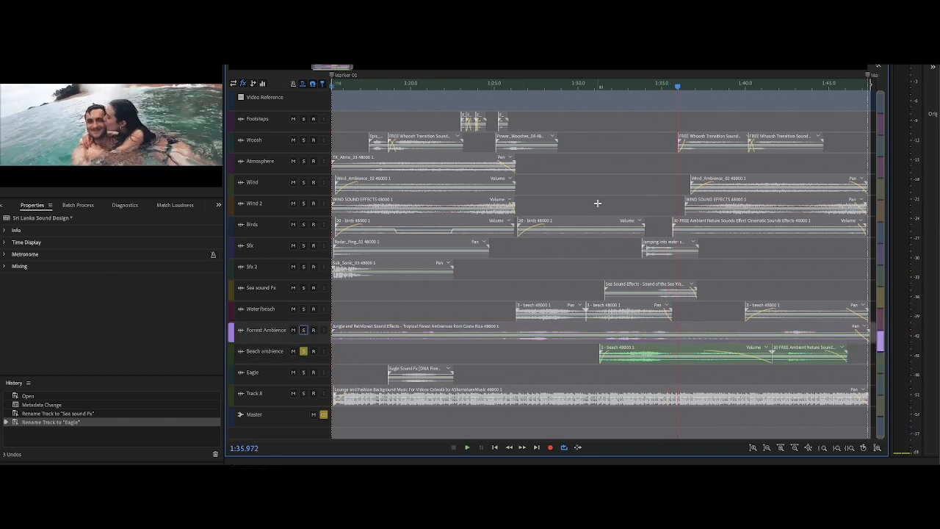
left_click(597, 87)
key("space")
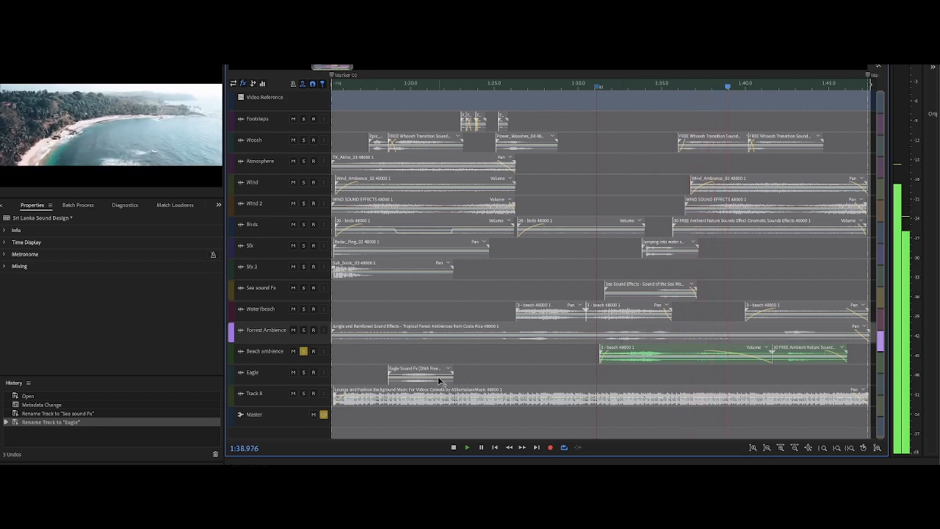
key("space")
- Switch the solo to the Eagle track, listen from near the start of its clip, and unsolo it
left_click(303, 372)
left_click(304, 351)
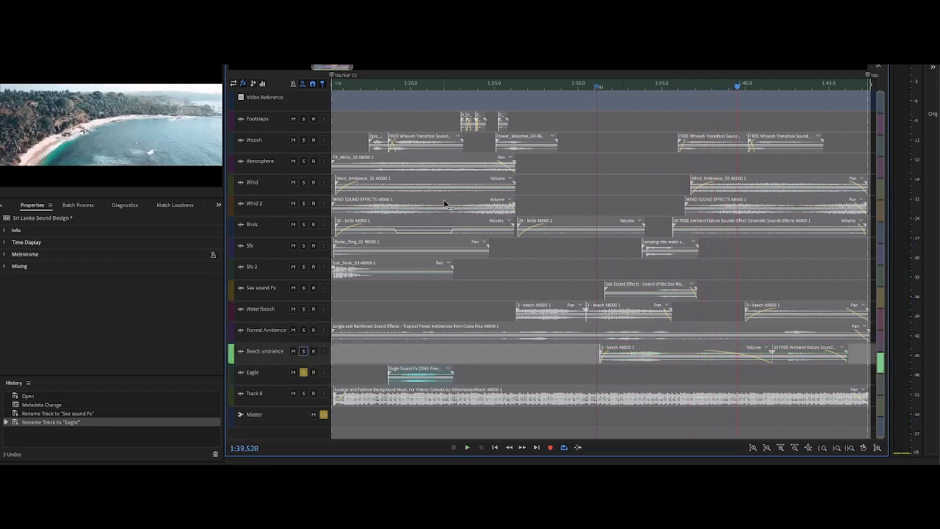
left_click(395, 88)
key("space")
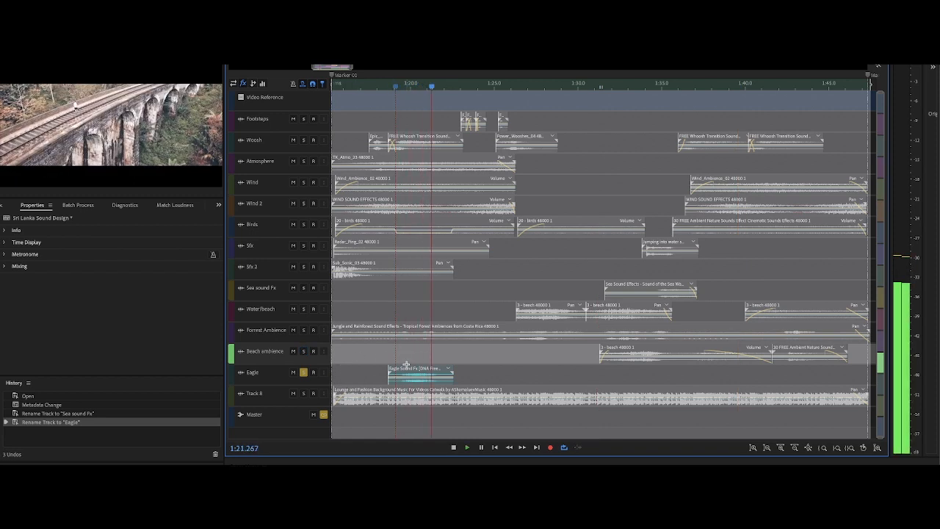
key("space")
left_click(303, 372)
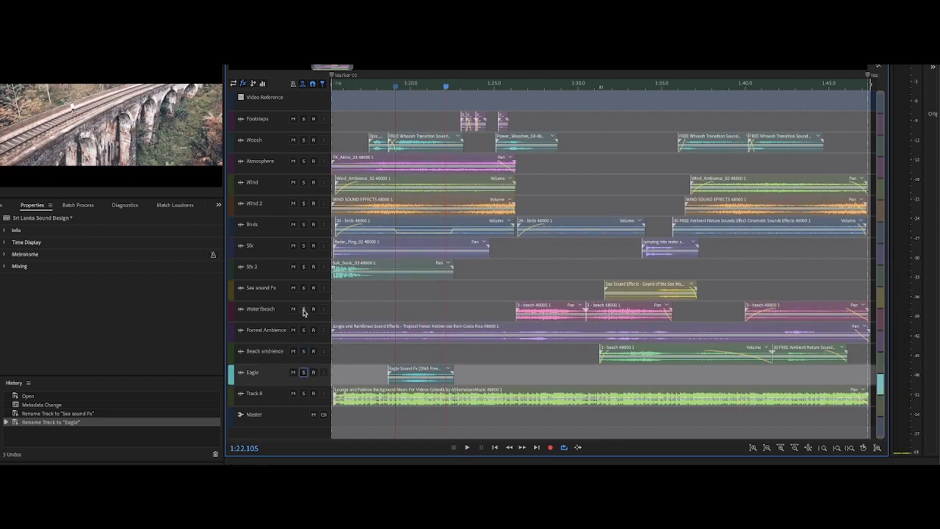
- Solo the Water/beach track and listen to it from 1:26.175, just before its first clip
left_click(303, 310)
left_click(520, 89)
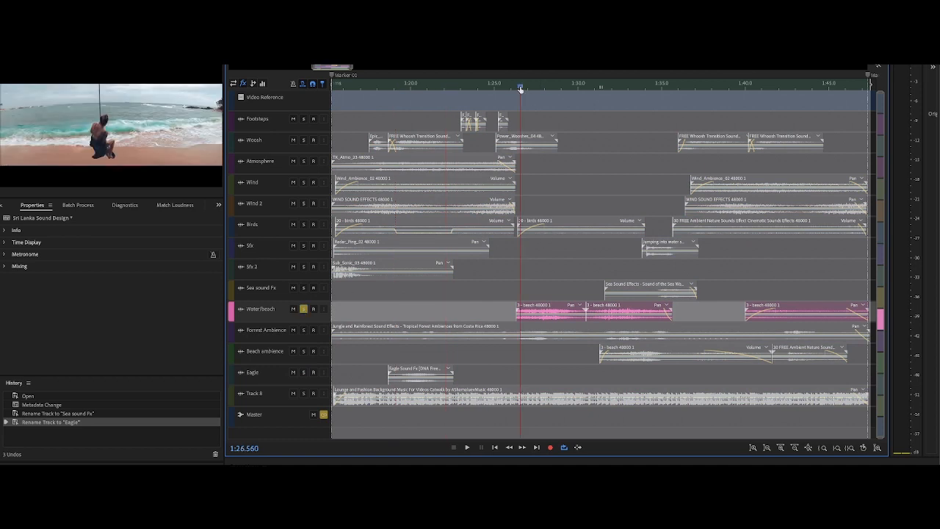
left_click(514, 88)
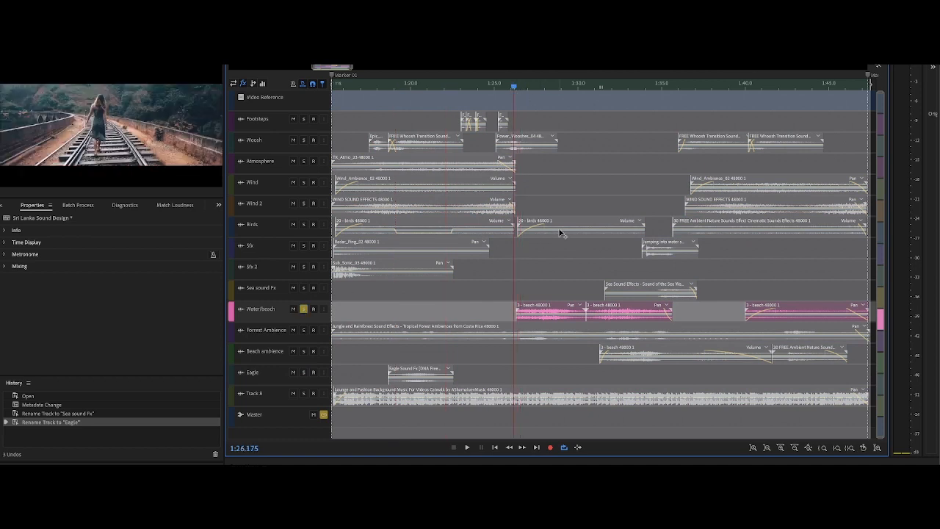
key("space")
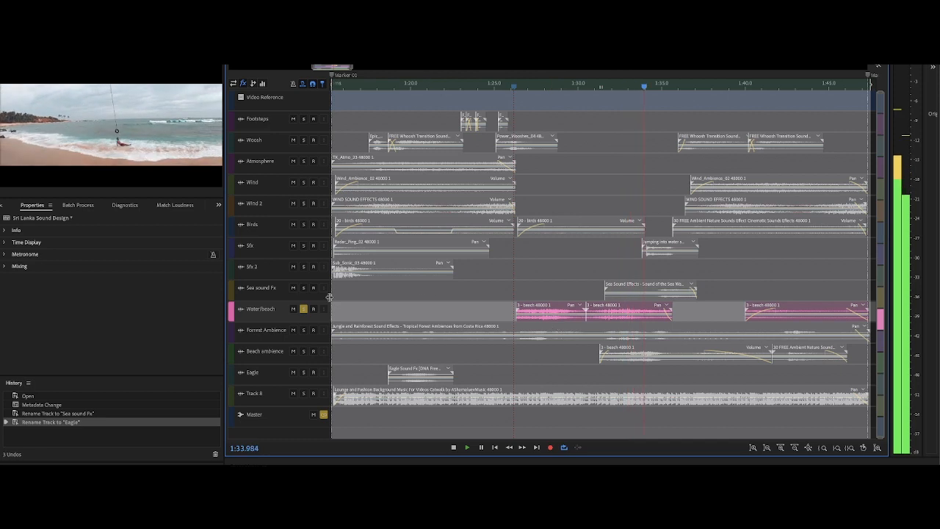
key("space")
- Switch the solo from Water/beach to Sea sound Fx and listen to its clip from 1:34.684
left_click(303, 288)
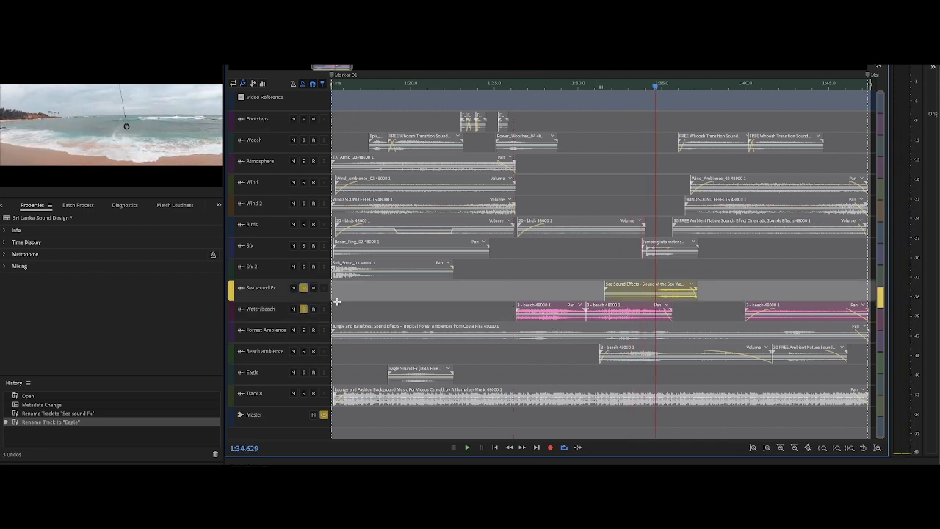
key("space")
left_click(302, 309)
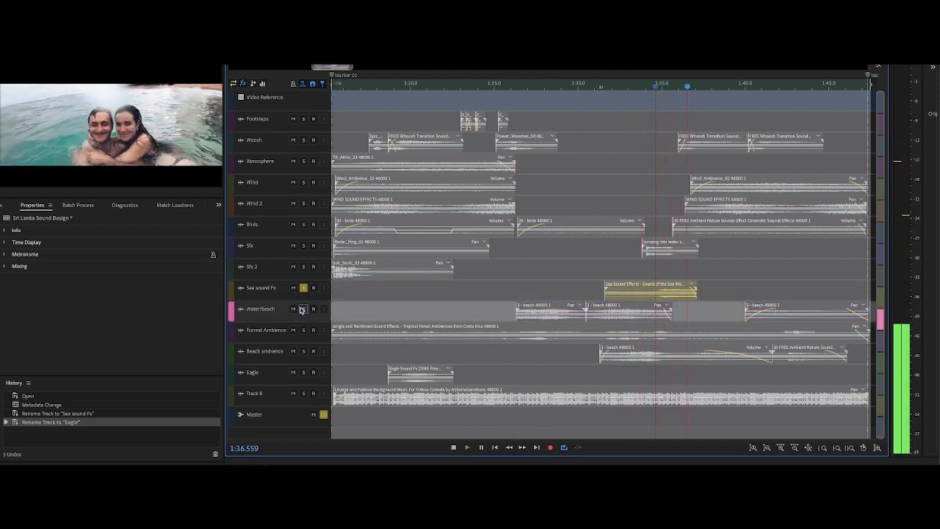
key("space")
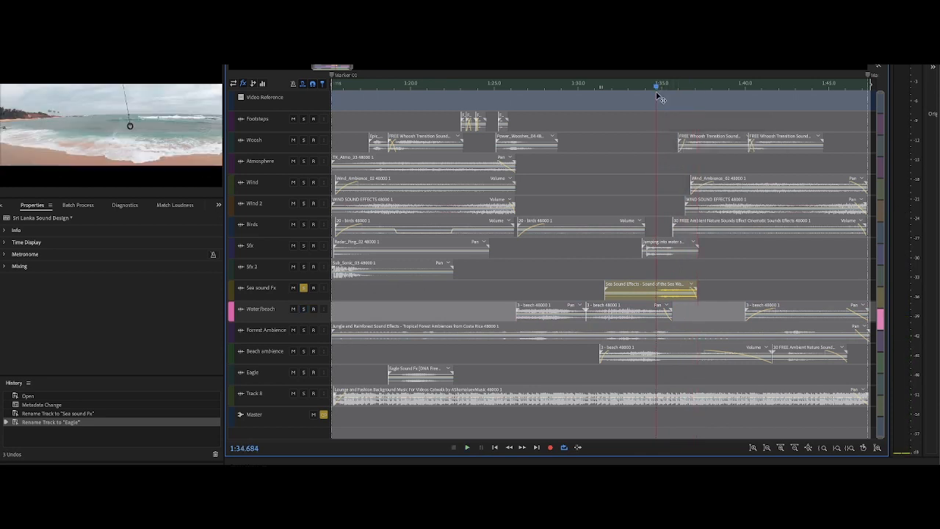
key("space")
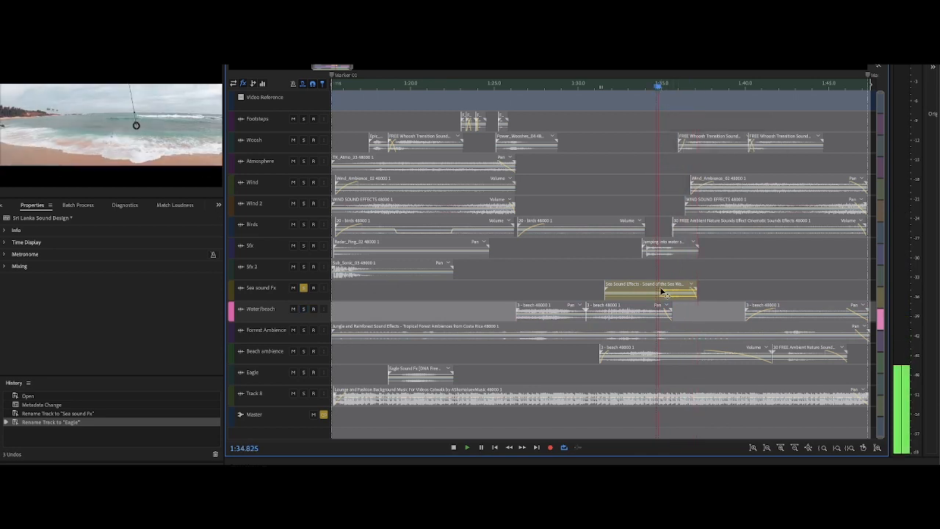
- Switch the solo from Sea sound Fx to Sfx, listen from just before the jumping into water clip, and unsolo Sfx
key("space")
left_click(304, 288)
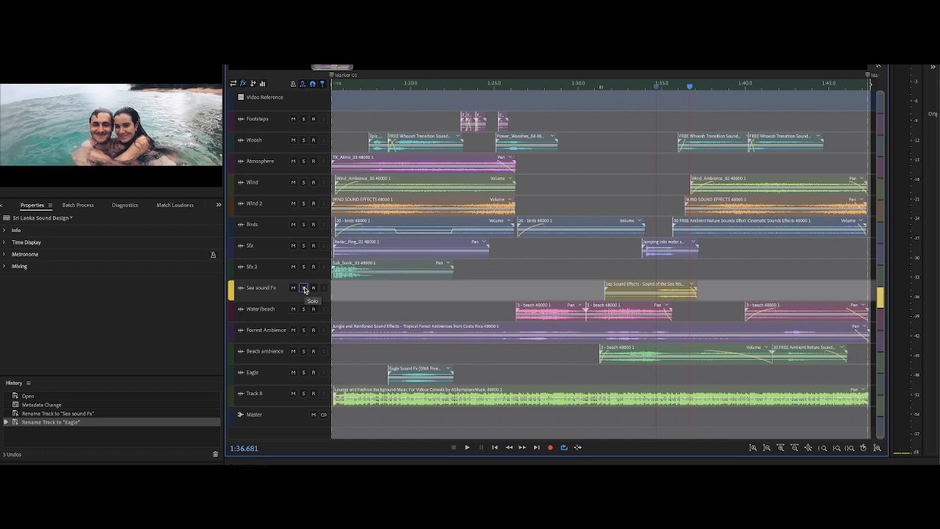
left_click(303, 245)
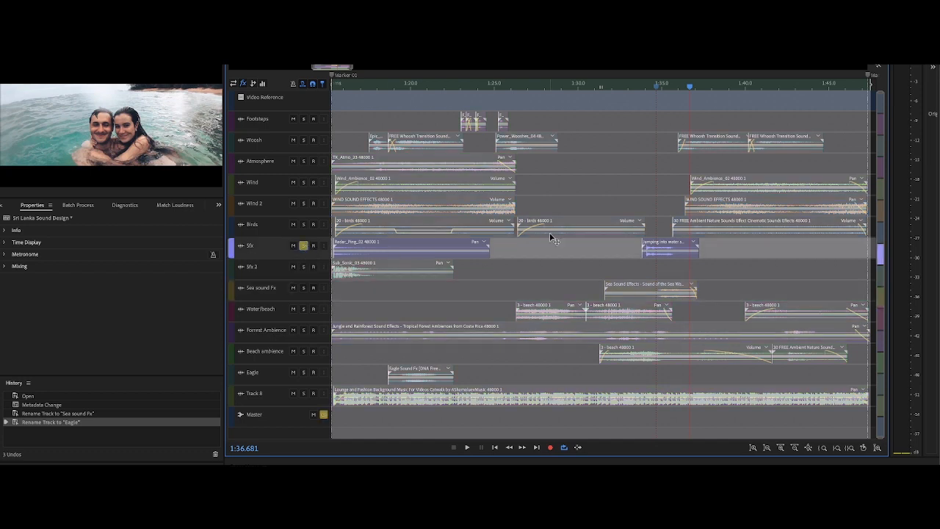
left_click(638, 86)
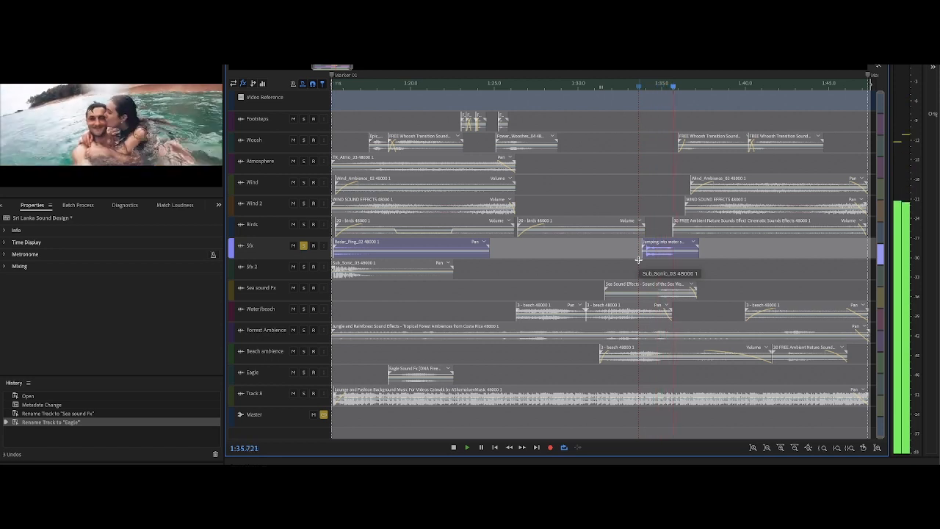
key("space")
left_click(303, 246)
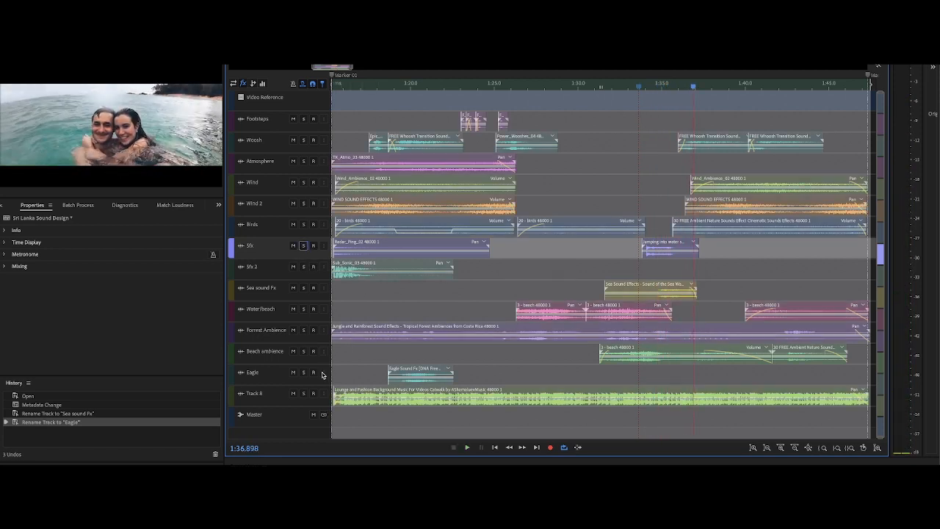
- Solo the Wind and Wind 2 tracks and listen to them from around the start of their first clips
left_click(303, 182)
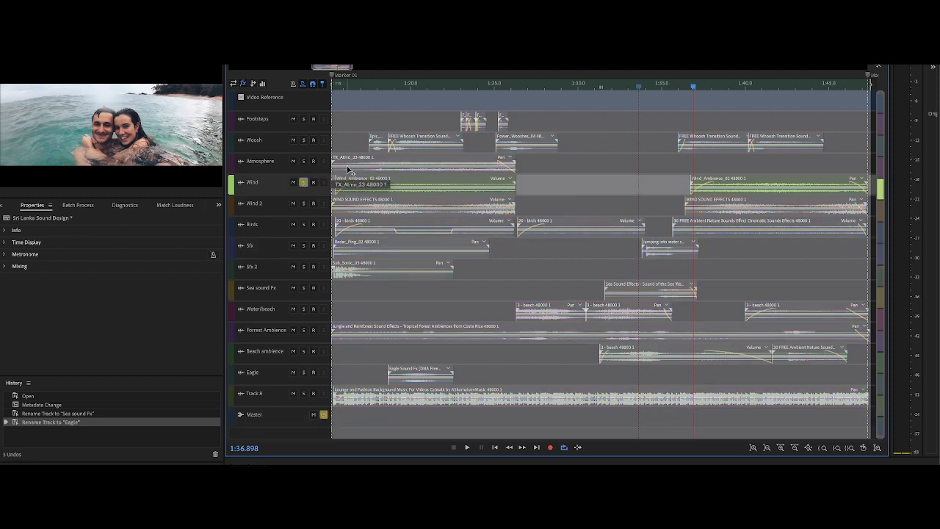
left_click(334, 87)
left_click_drag(334, 89, 333, 88)
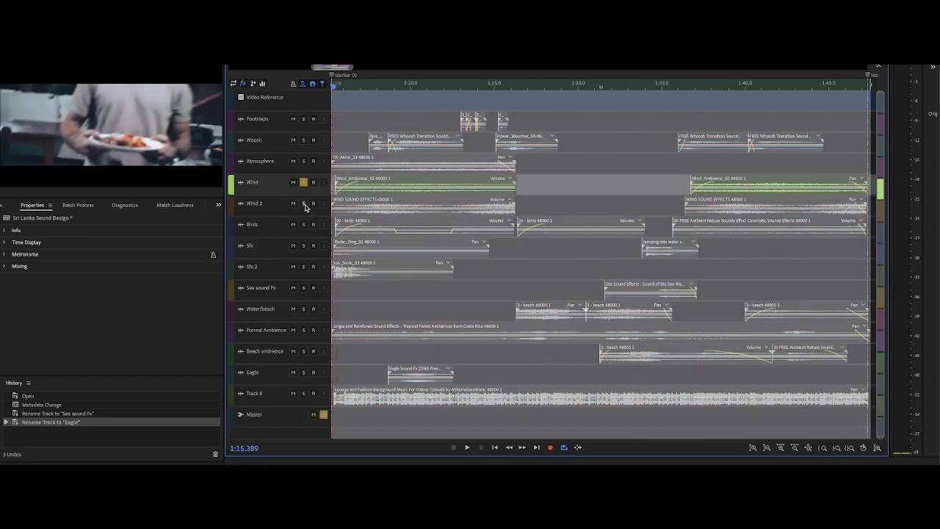
key("space")
left_click(303, 203)
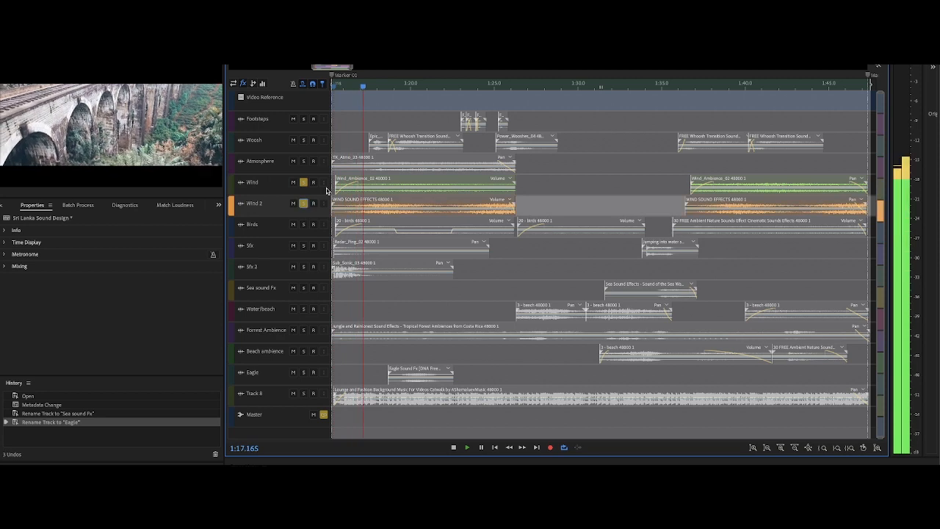
key("space")
left_click_drag(370, 88, 333, 88)
key("space")
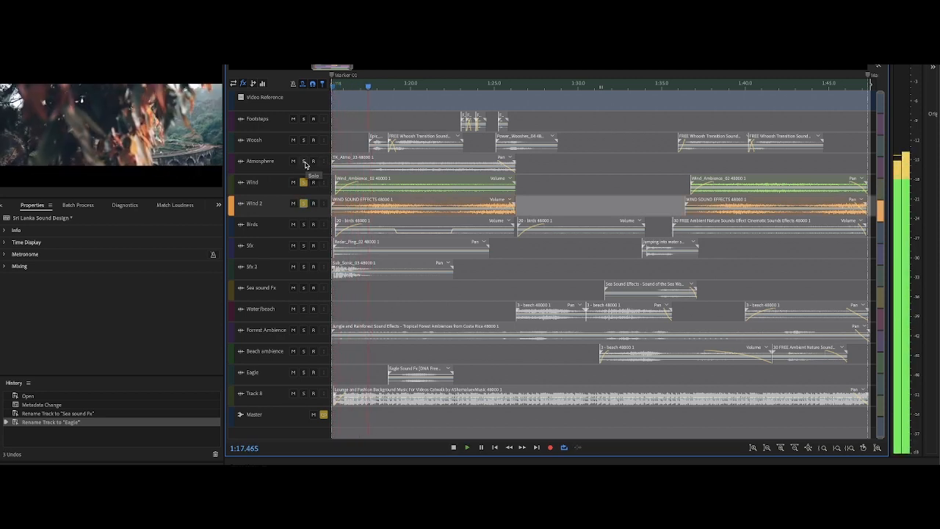
- Add the Birds track to the solo and listen to it together with Wind and Wind 2
left_click(303, 224)
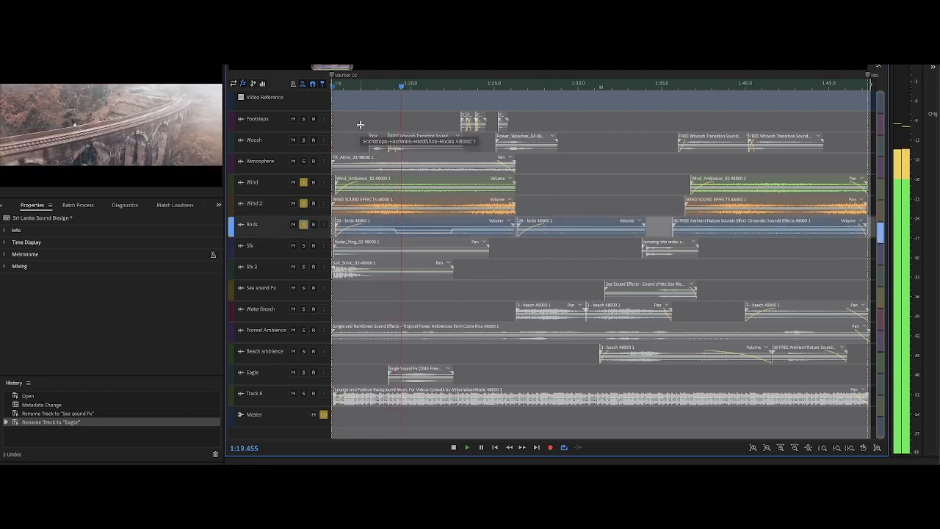
key("space")
key("space")
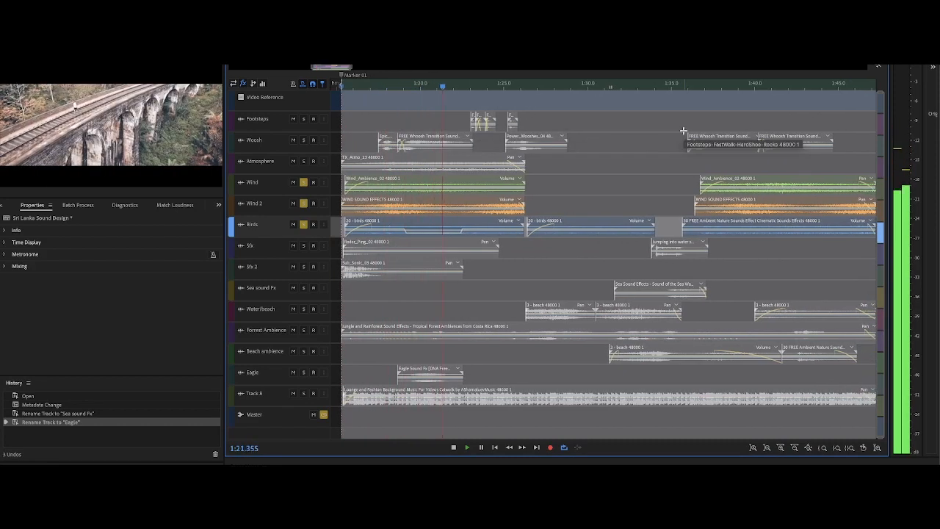
- Listen to the soloed wind and bird layers from the start of the second wind clips, and clear all solos
key("space")
left_click(694, 86)
key("space")
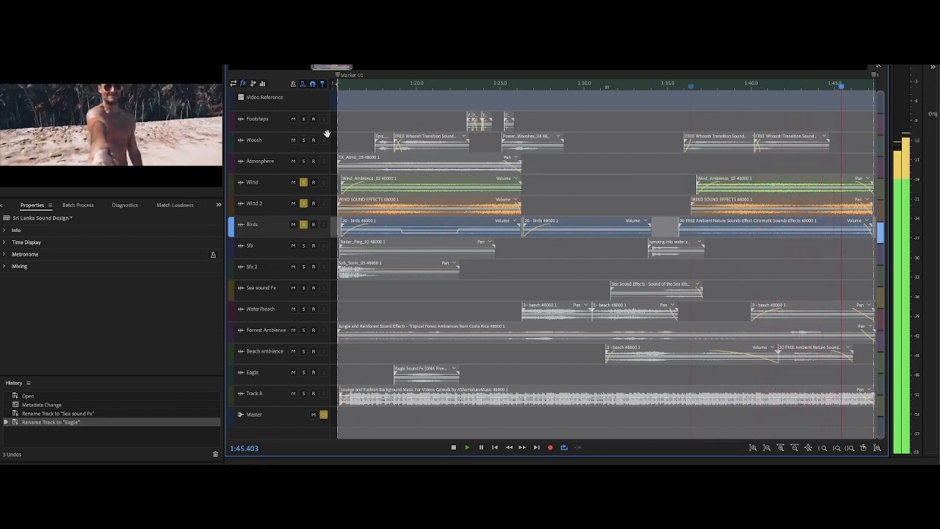
key("space")
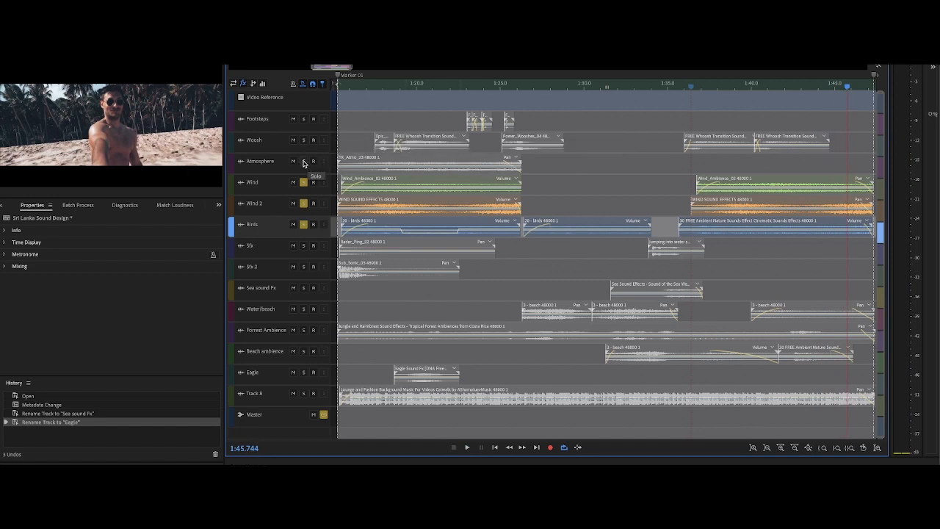
left_click(324, 415)
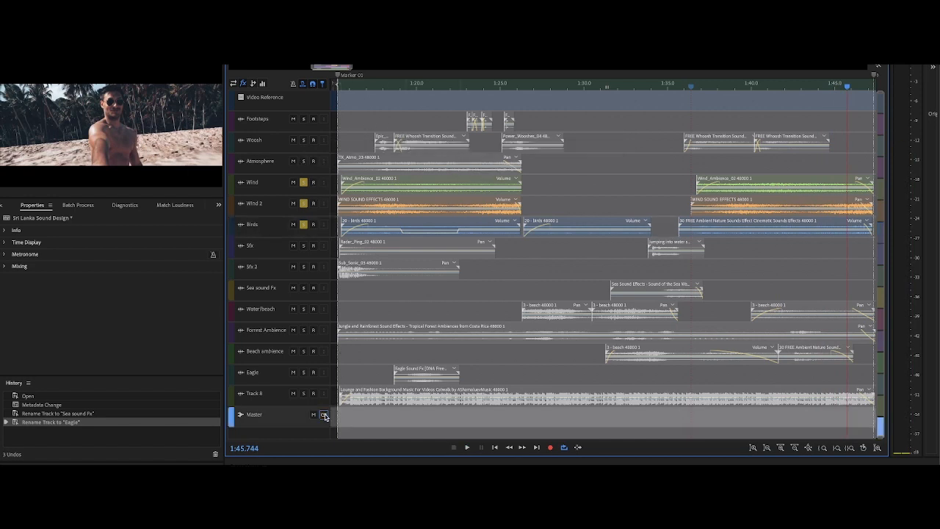
- Solo the Forrest Ambience, Beach ambience, Eagle, Water/beach and Sea sound Fx tracks together
left_click(304, 330)
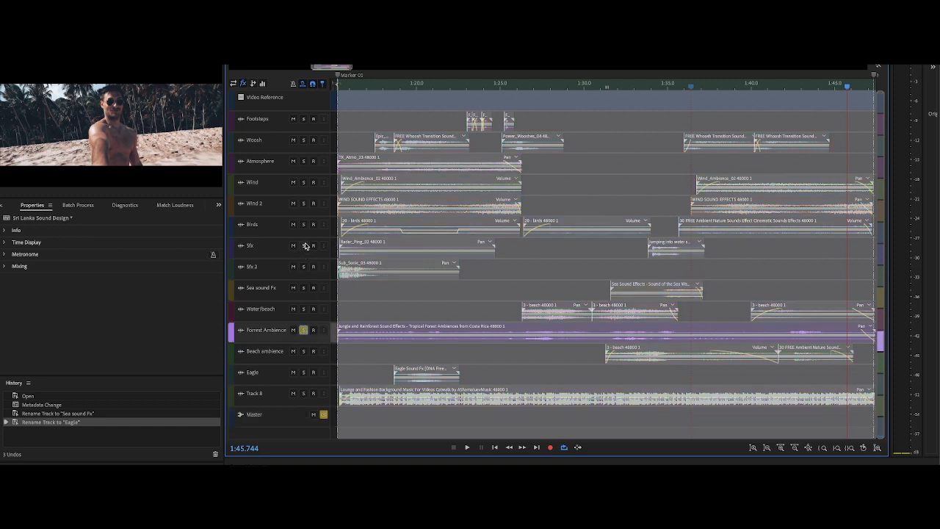
scroll(306, 246, "down", 2)
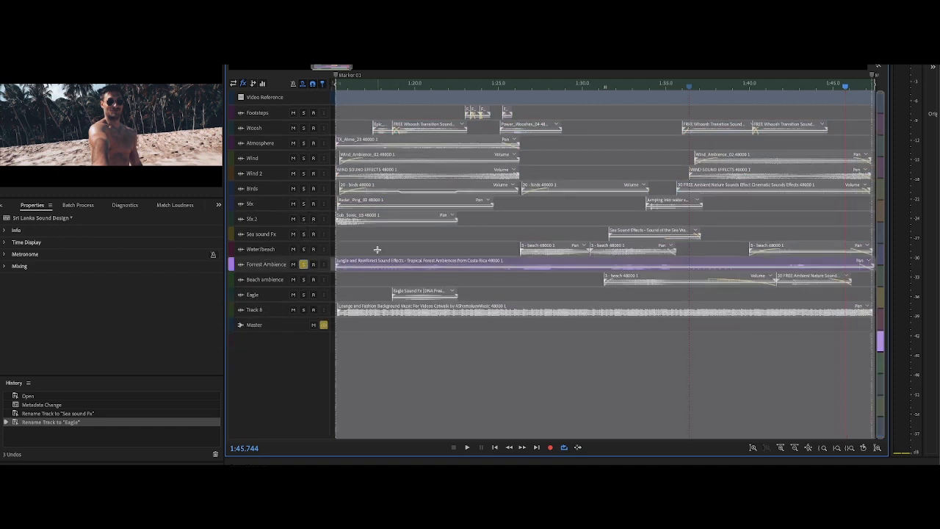
left_click(304, 279)
left_click(303, 295)
left_click(305, 250)
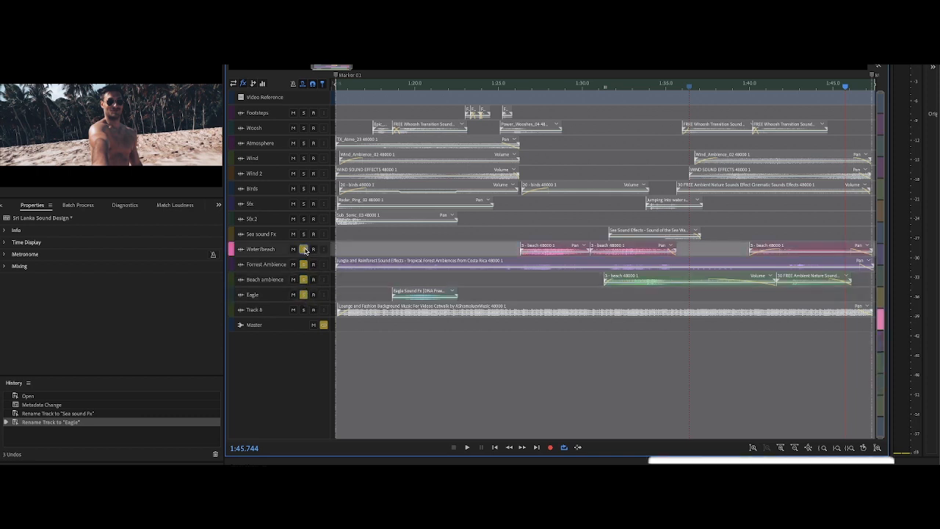
left_click(304, 235)
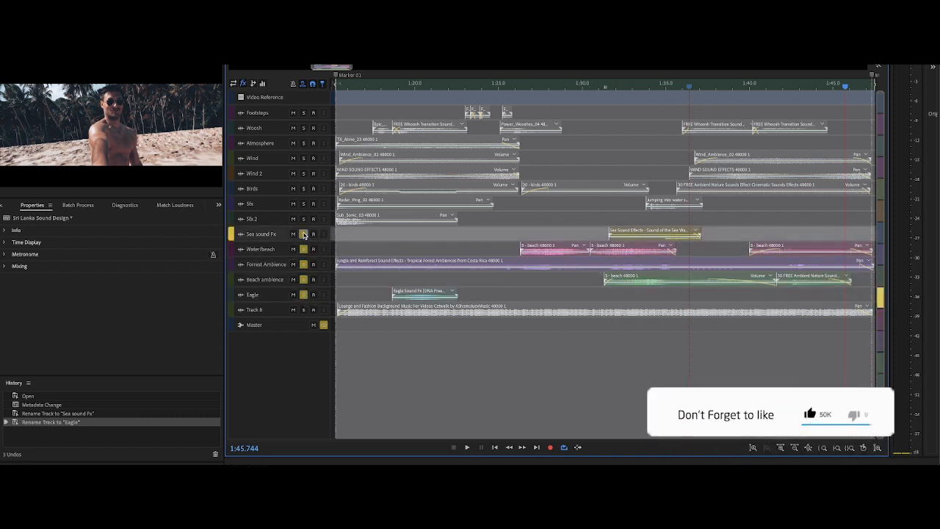
- Add the Sfx track to the solo and mute its Radar_Ping_02 clip
left_click(304, 204)
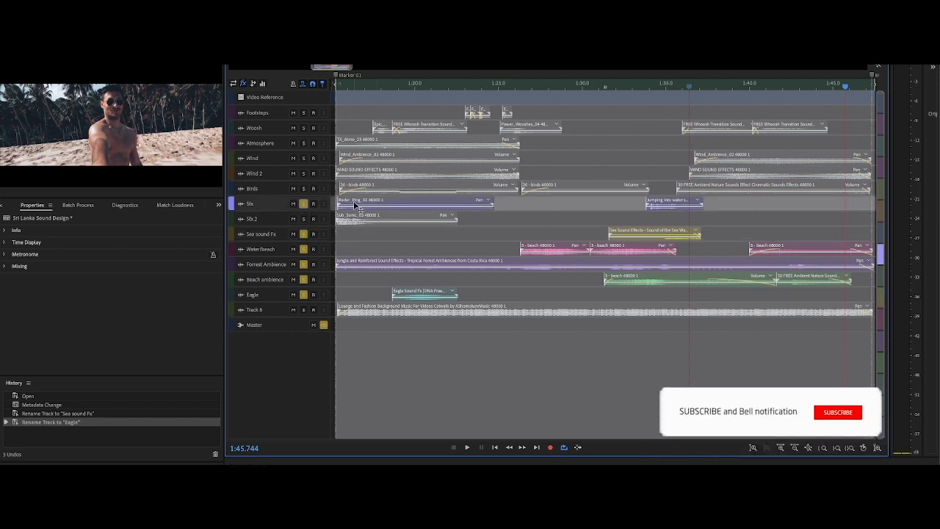
right_click(374, 204)
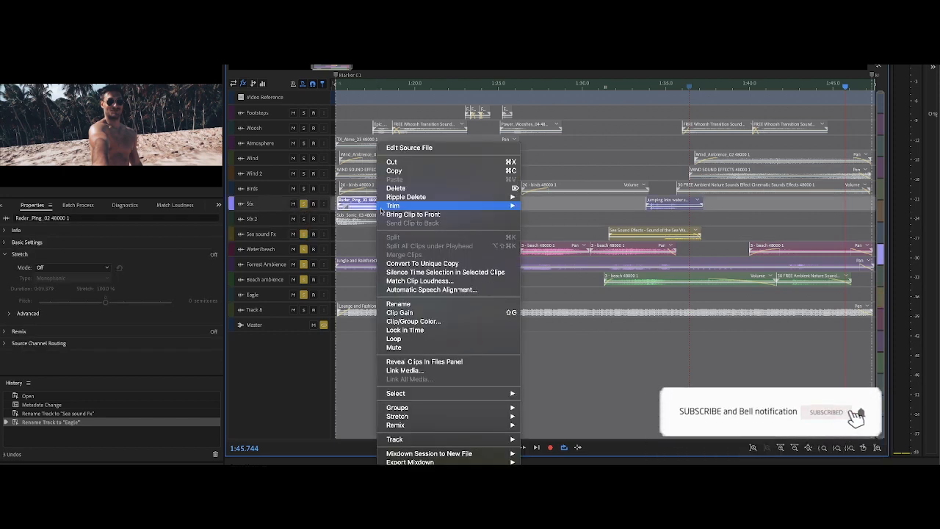
left_click(396, 348)
- Add the Birds, Wind 2, Wind and Atmosphere tracks to the soloed group
left_click(304, 190)
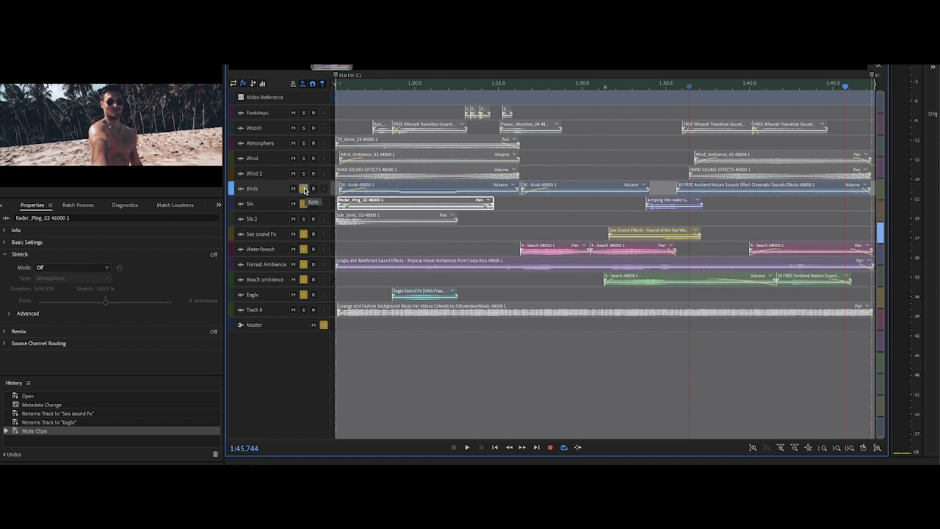
left_click(304, 174)
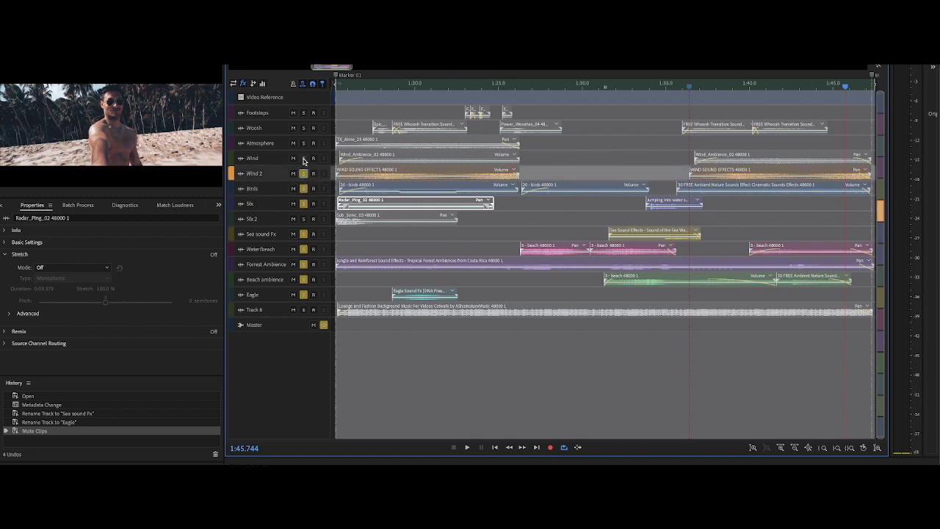
left_click(304, 159)
left_click(304, 144)
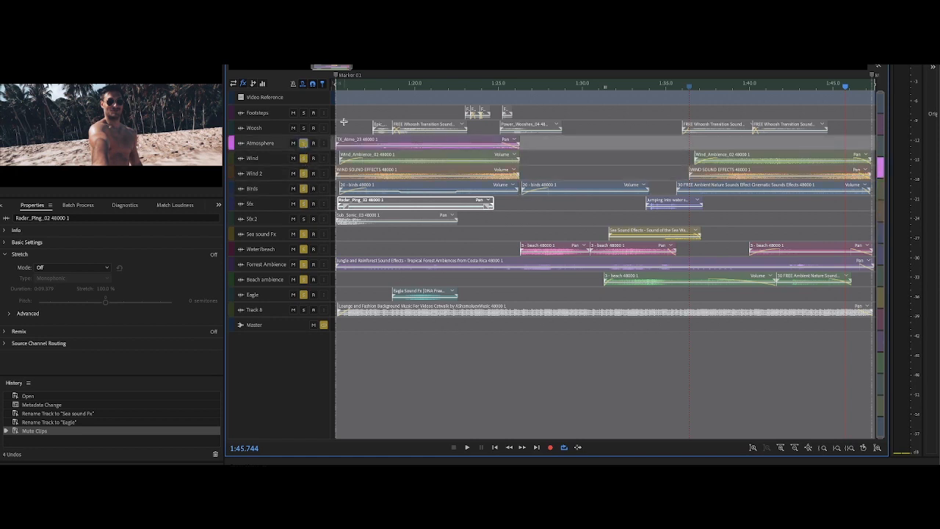
- Listen to the soloed layers from 1:15.443, add Footsteps to the solo during playback, and clear all solos at the end
left_click(338, 89)
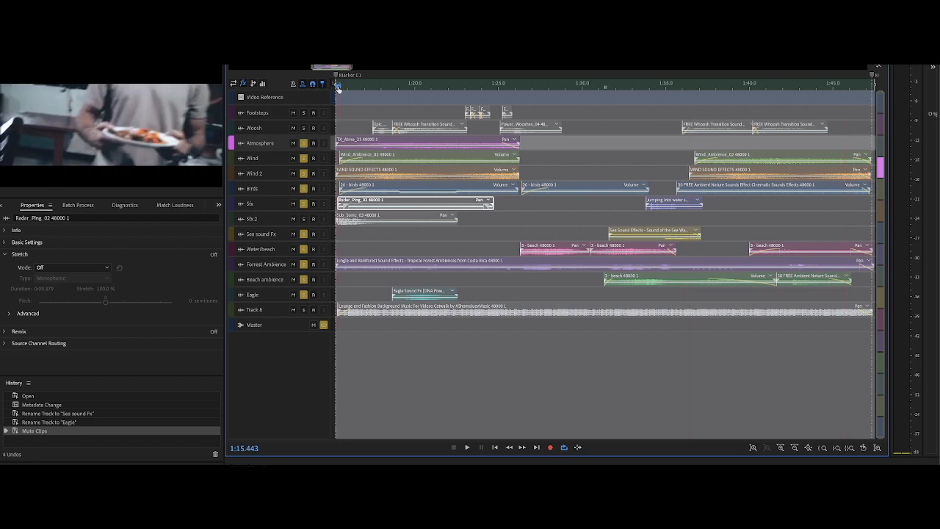
key("space")
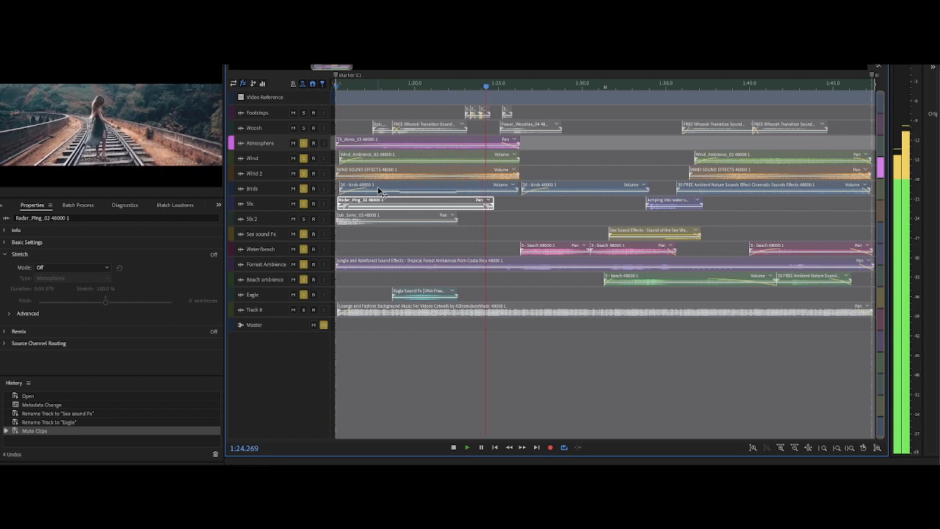
left_click(303, 114)
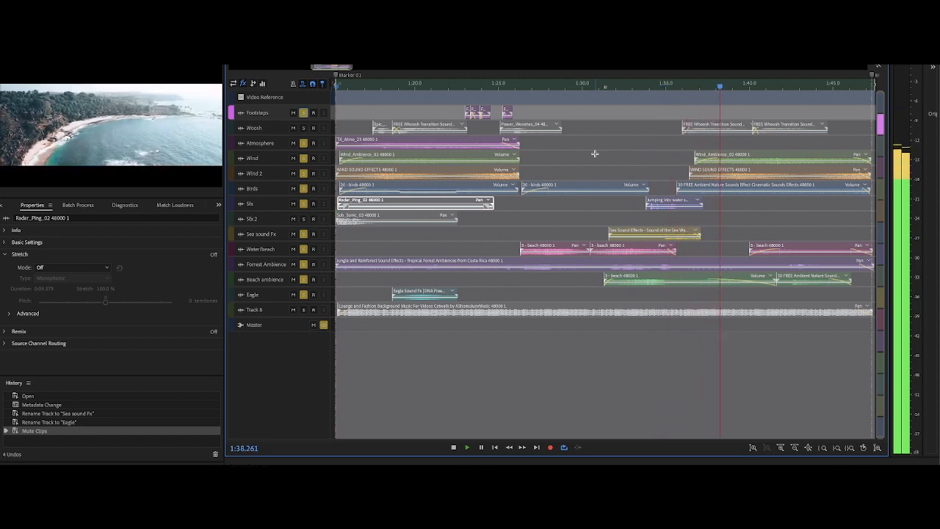
key("space")
left_click(323, 328)
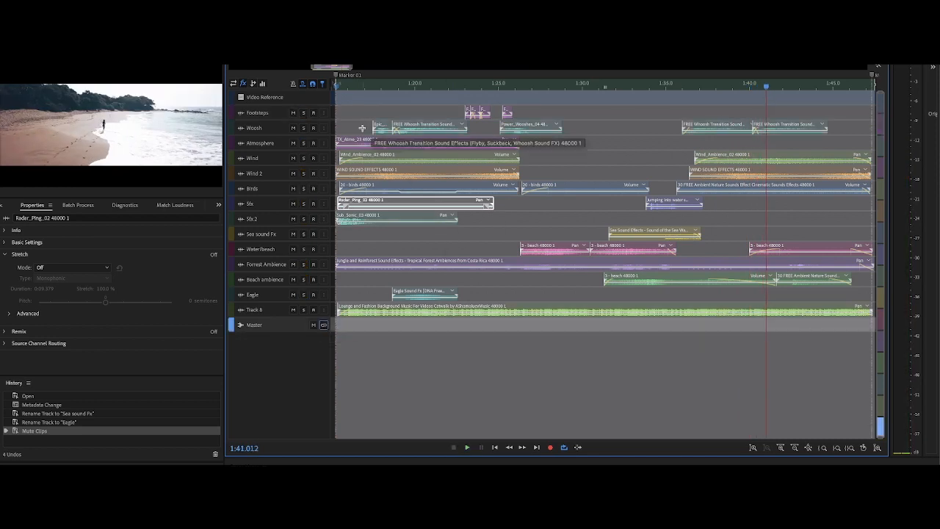
- Solo the Woosh track and listen to it from the start of its first clip
left_click(303, 128)
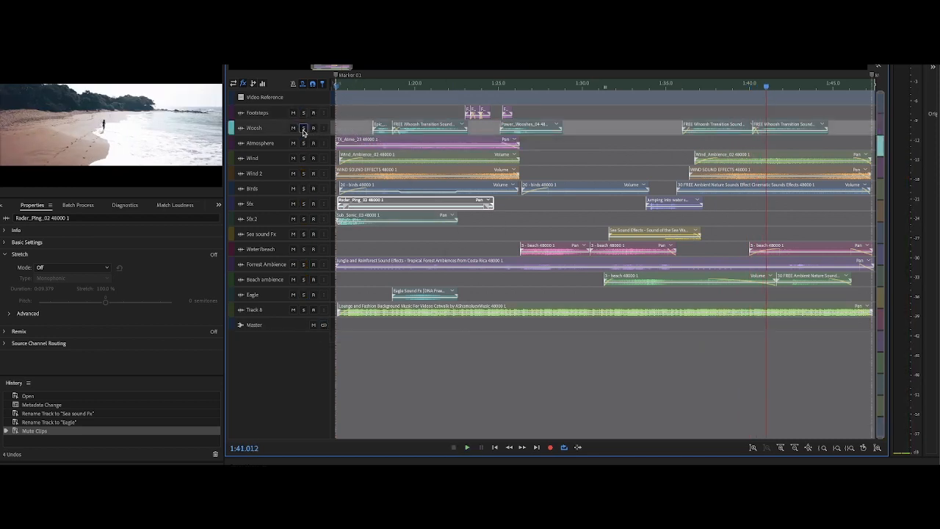
left_click(375, 86)
key("space")
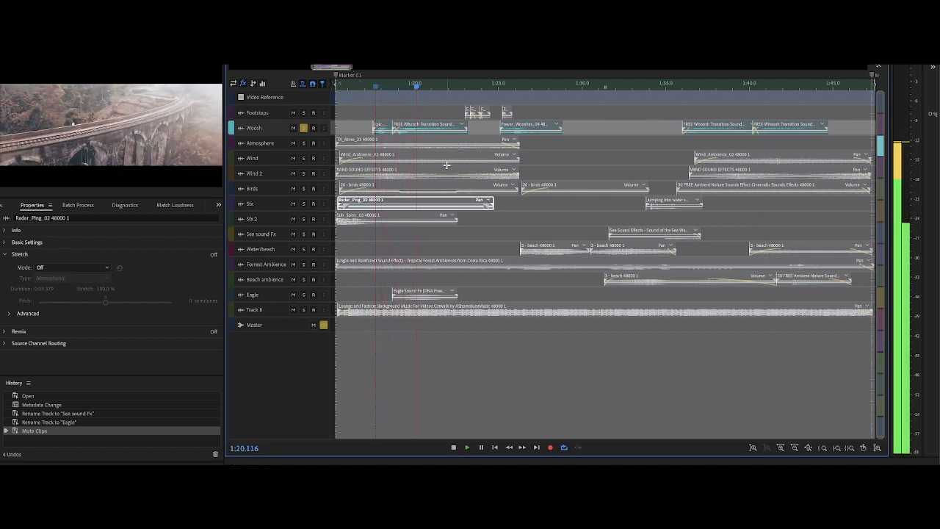
- Listen to the Power_Wooshes_04 clip, replay it from 1:24.803, and listen to the last two whoosh transition clips
key("space")
left_click(509, 88)
key("space")
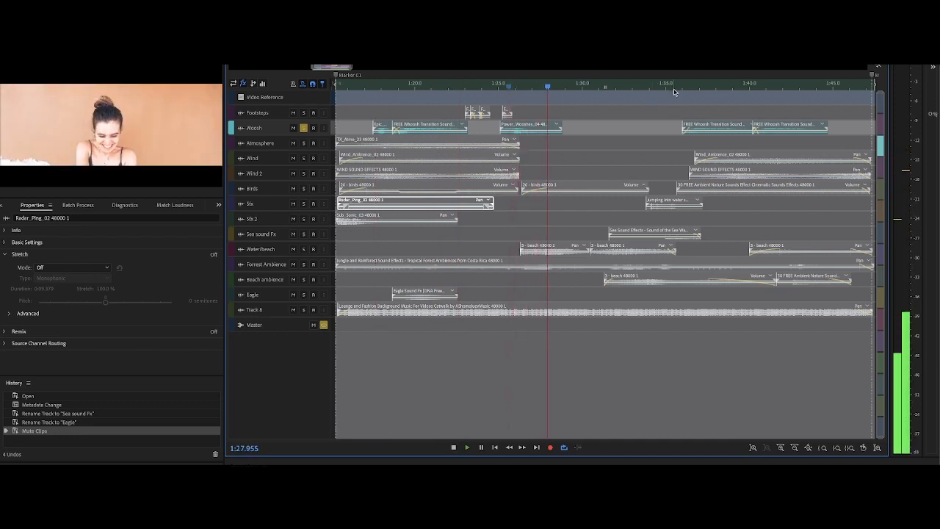
key("space")
left_click(496, 87)
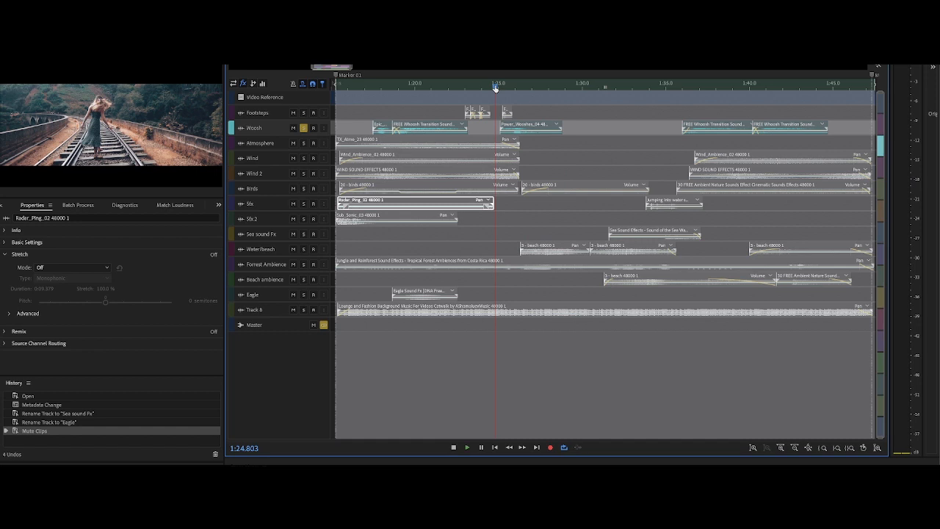
key("space")
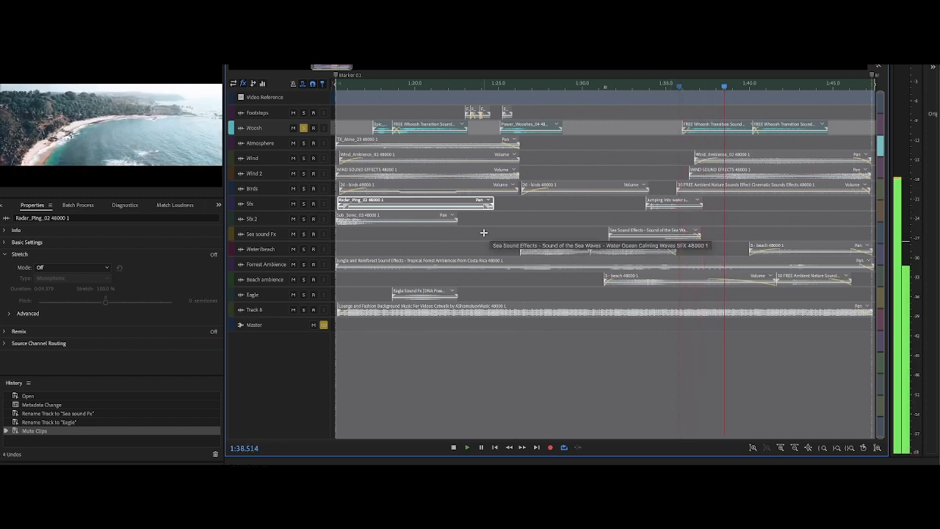
- Add the Atmosphere track to the Woosh solo and listen from near the start of the TX_Atmo_23 clip
left_click(304, 144)
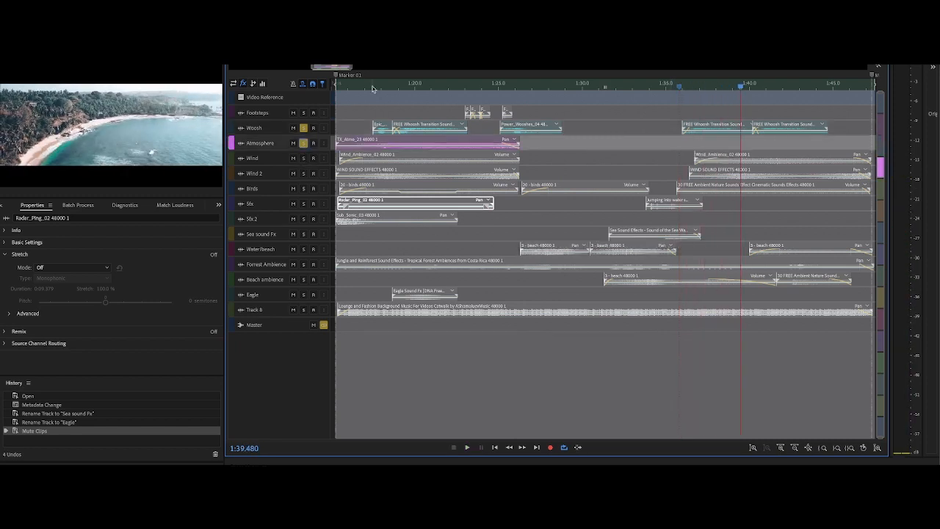
left_click_drag(369, 87, 341, 88)
key("space")
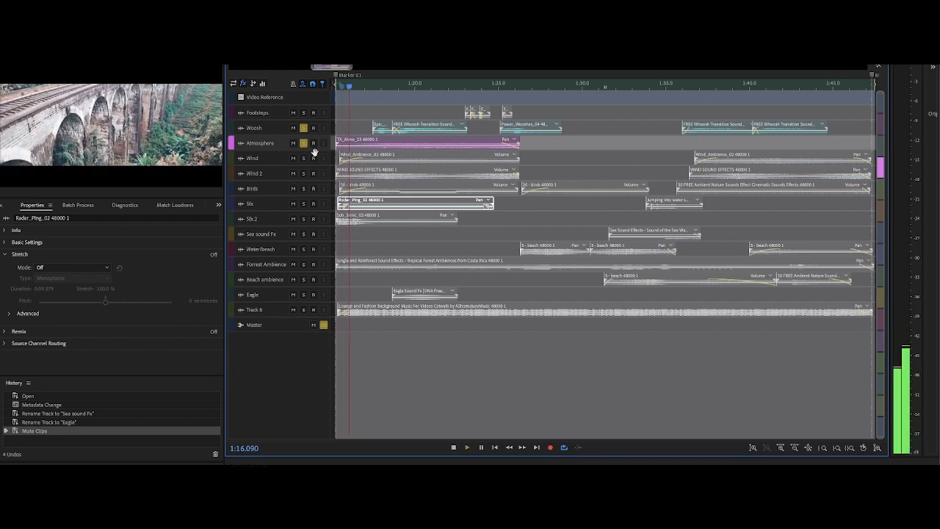
- Add the Sfx 2 and Sfx tracks to the solo and unmute the Radar_Ping_02 clip during playback
left_click(304, 220)
left_click(305, 205)
right_click(371, 206)
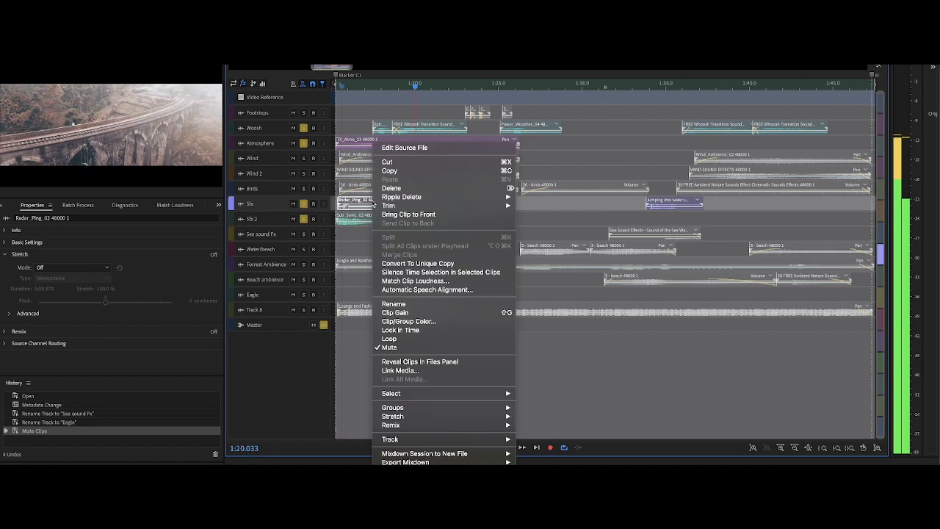
left_click(405, 348)
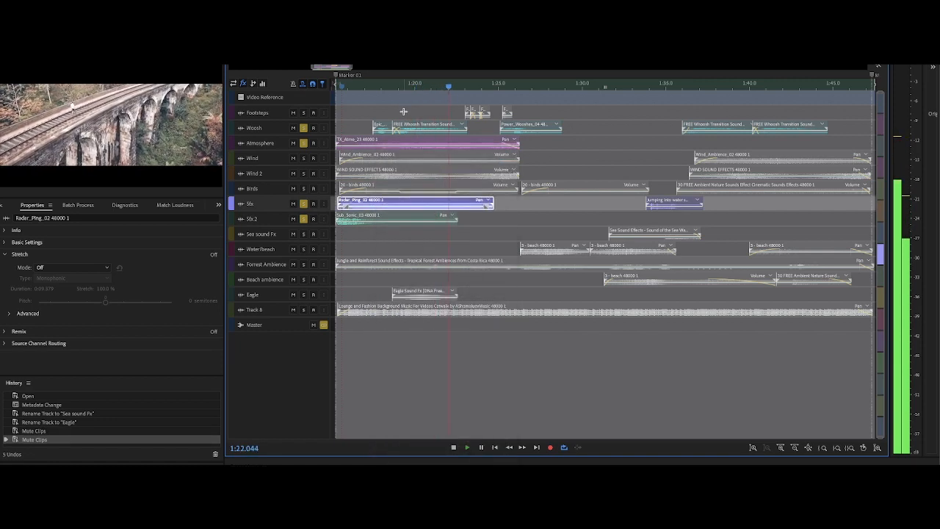
- Replay the soloed Woosh, Atmosphere, Sfx and Sfx 2 tracks together from the start of the Marker 01 section
key("space")
left_click(337, 85)
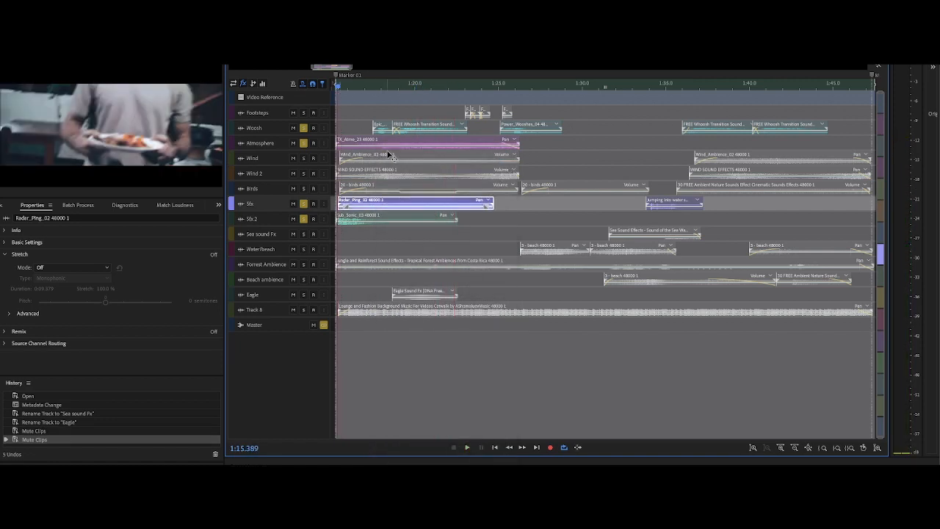
key("space")
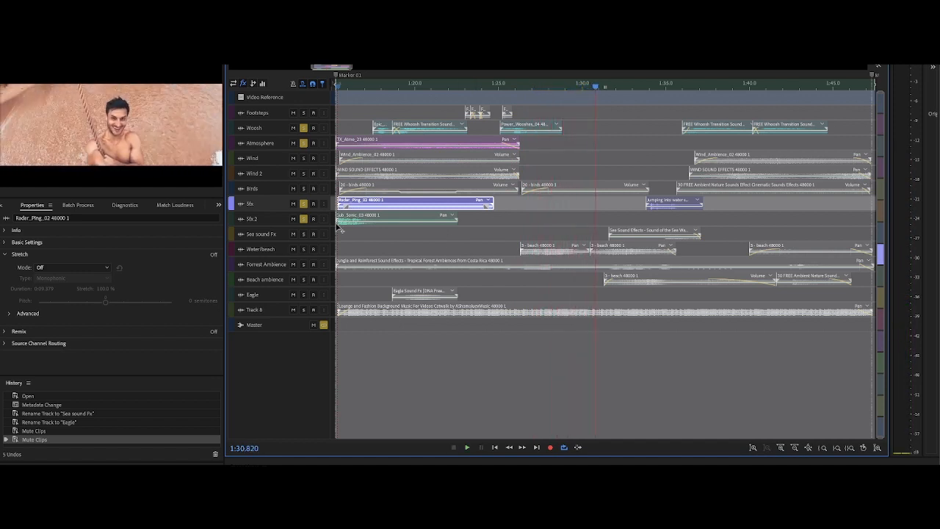
- Clear all current solos, solo the background music on Track 8 and listen to it from the start of the section
left_click(324, 326)
left_click(304, 309)
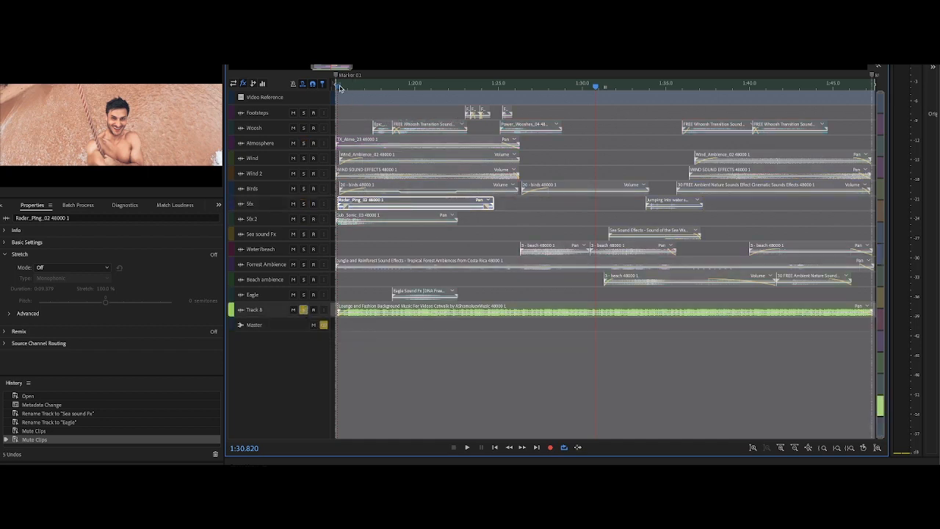
key("space")
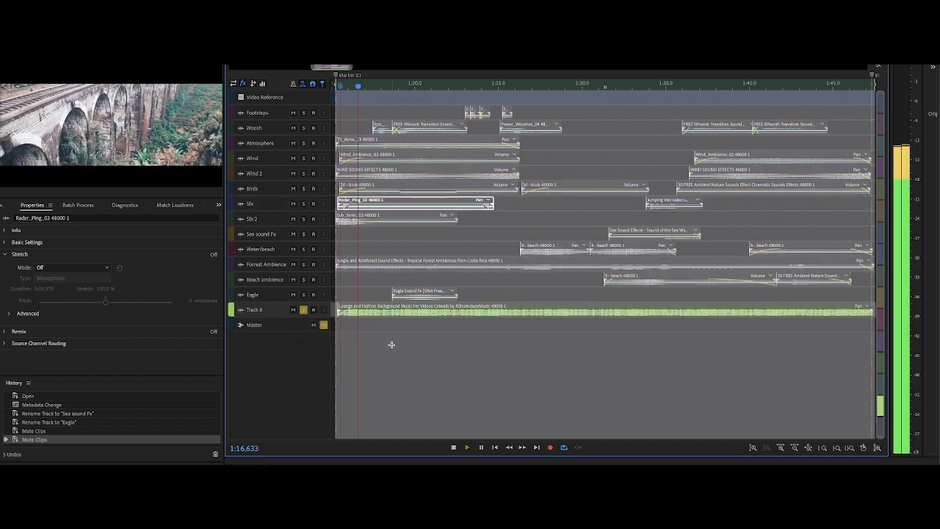
scroll(392, 345, "up", 2)
scroll(391, 345, "up", 1)
scroll(392, 345, "left", 3)
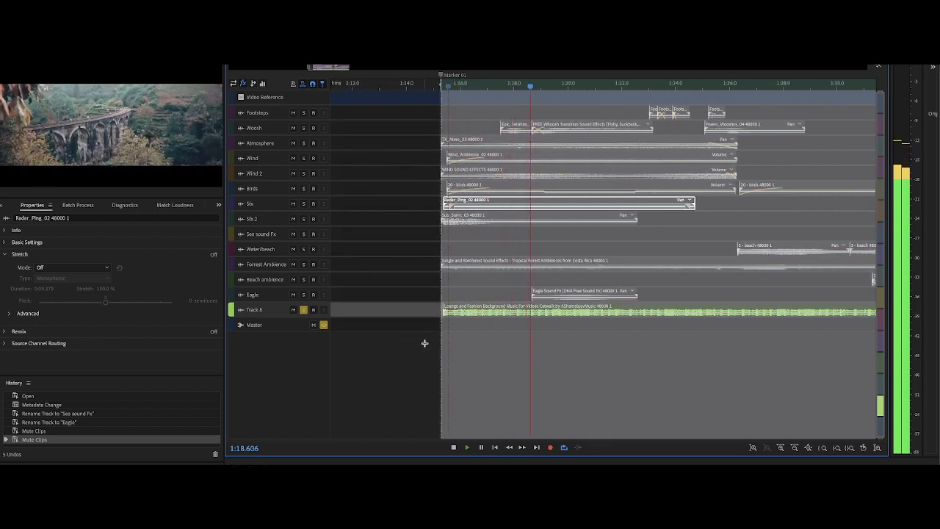
scroll(496, 340, "down", 1)
scroll(501, 340, "right", 3)
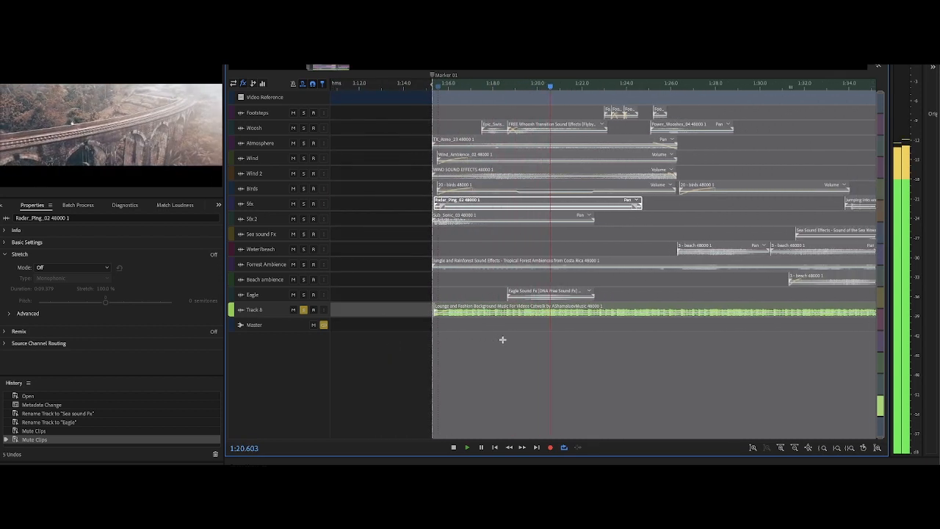
scroll(501, 339, "right", 3)
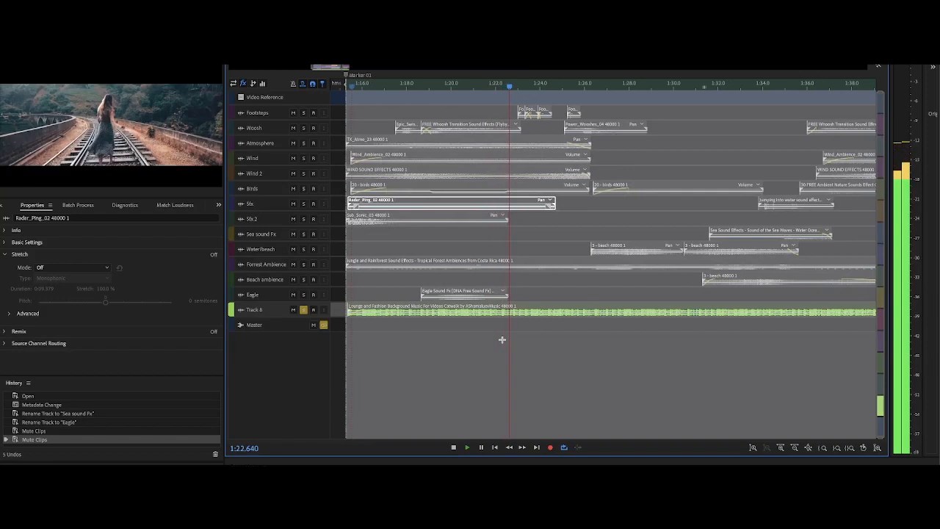
scroll(501, 339, "down", 1)
scroll(501, 340, "right", 3)
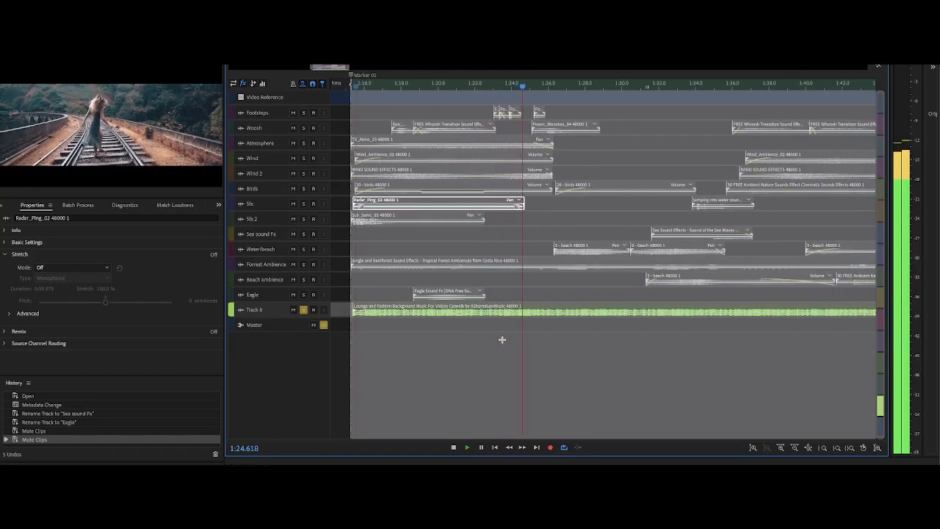
scroll(501, 339, "down", 1)
scroll(502, 339, "right", 2)
scroll(501, 339, "right", 2)
scroll(501, 339, "right", 1)
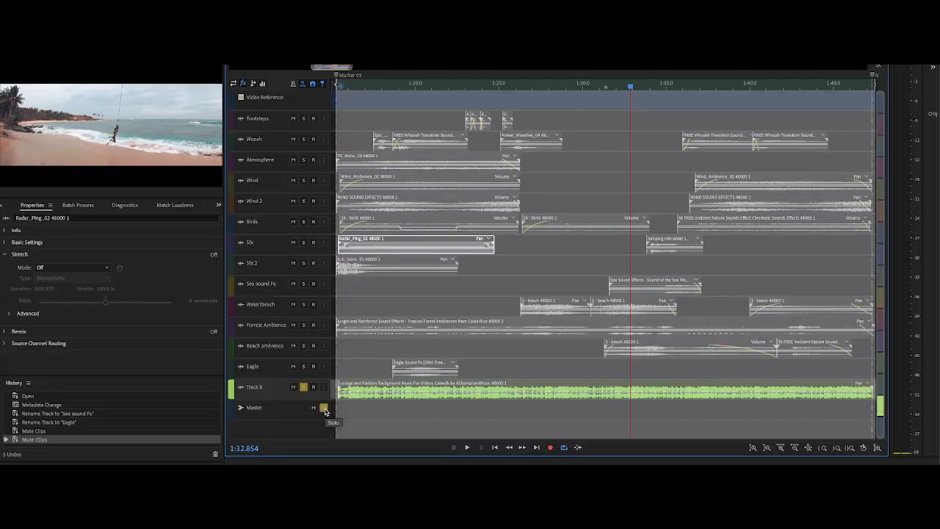
- Remove the solo from Track 8, mute that music track and listen to all the sound effect layers without it
left_click(304, 386)
left_click(293, 387)
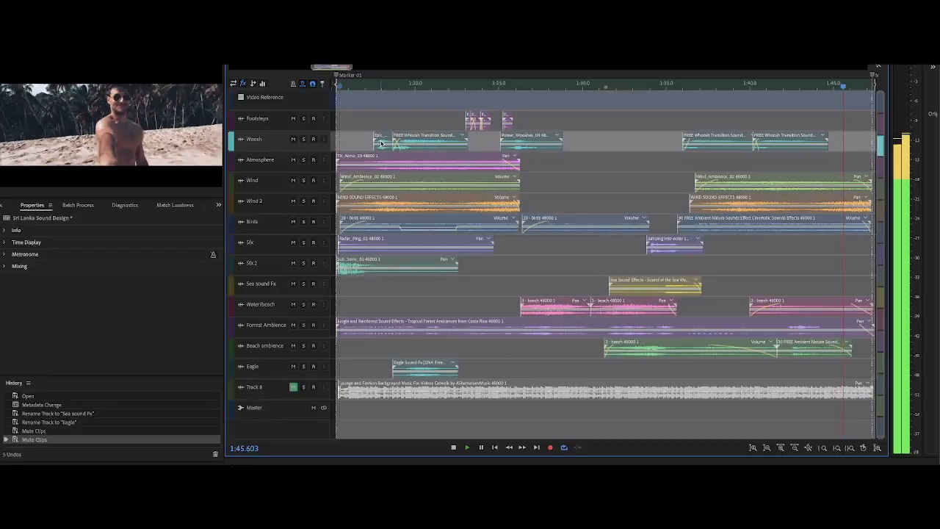
key("space")
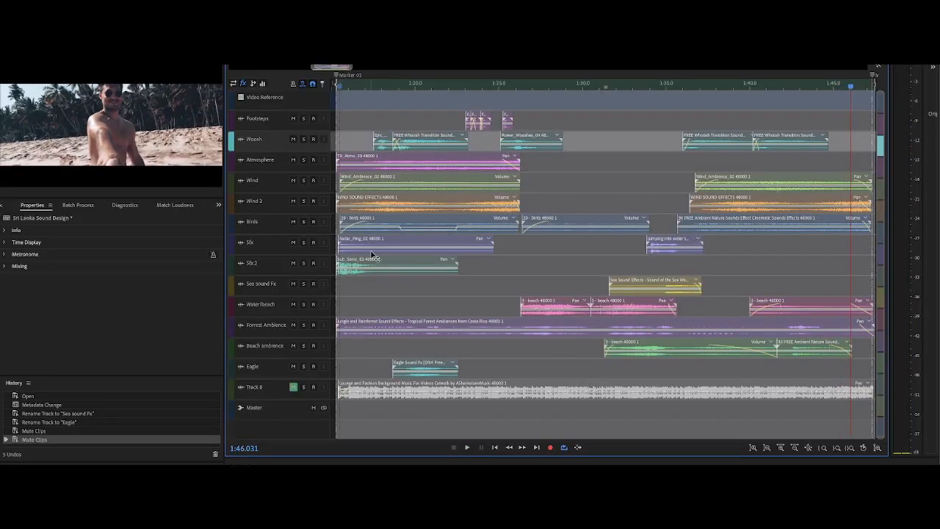
- Unmute the music on Track 8 and play the full mix from the start of the section
left_click(293, 387)
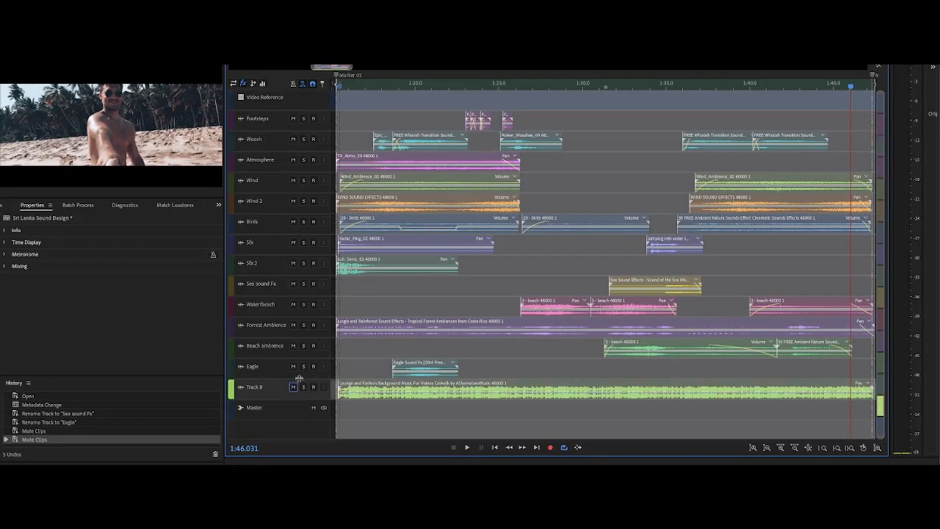
left_click(337, 86)
key("space")
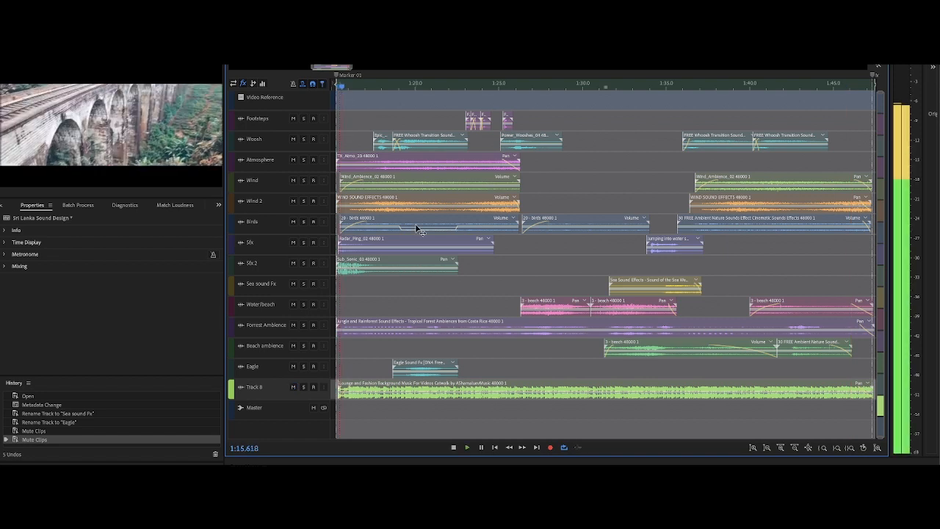